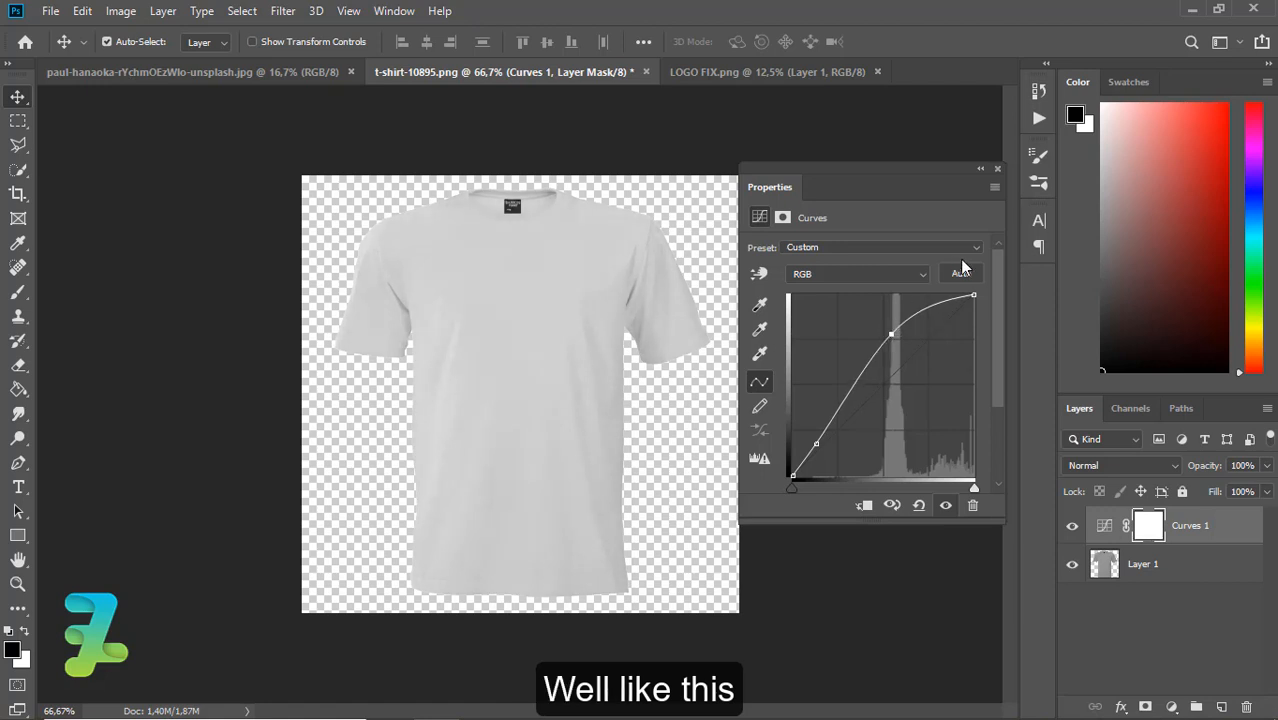
Add a Levels adjustment layer above Curves 1 with shadow input 19 and midtone input 0.93.
{"action": "left_click", "coordinate": [998, 170]}
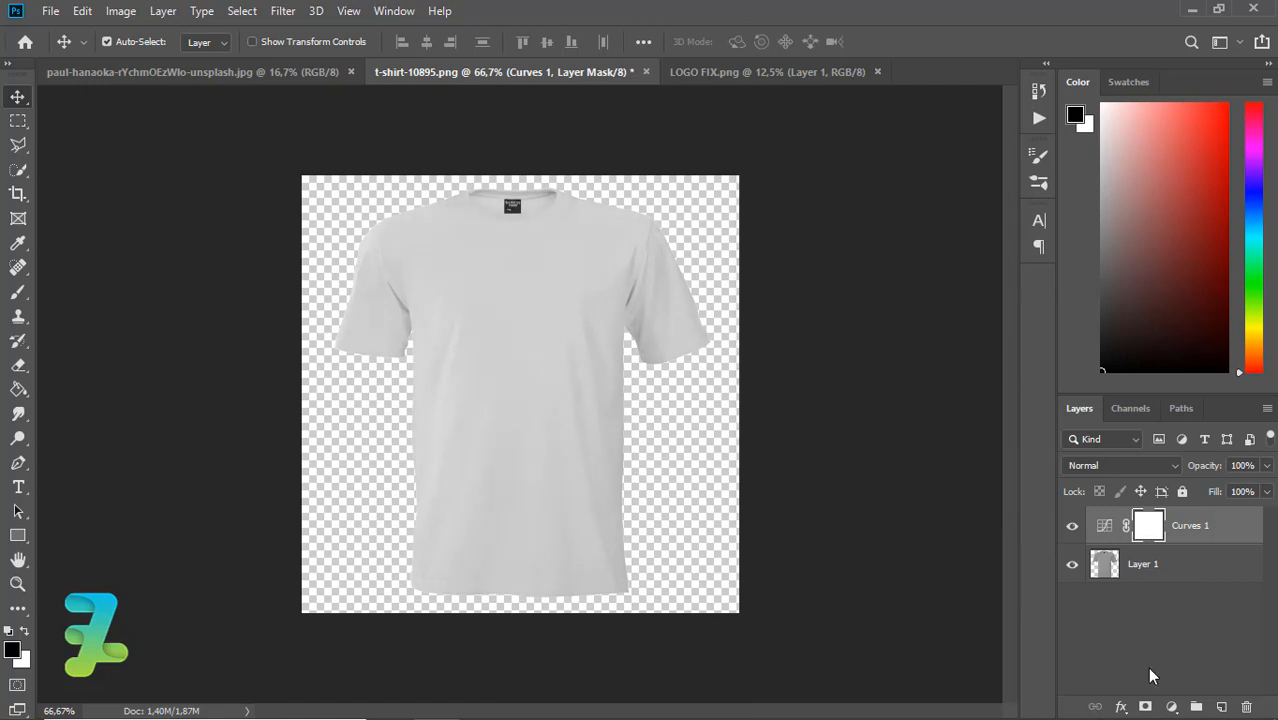
{"action": "left_click", "coordinate": [1172, 707]}
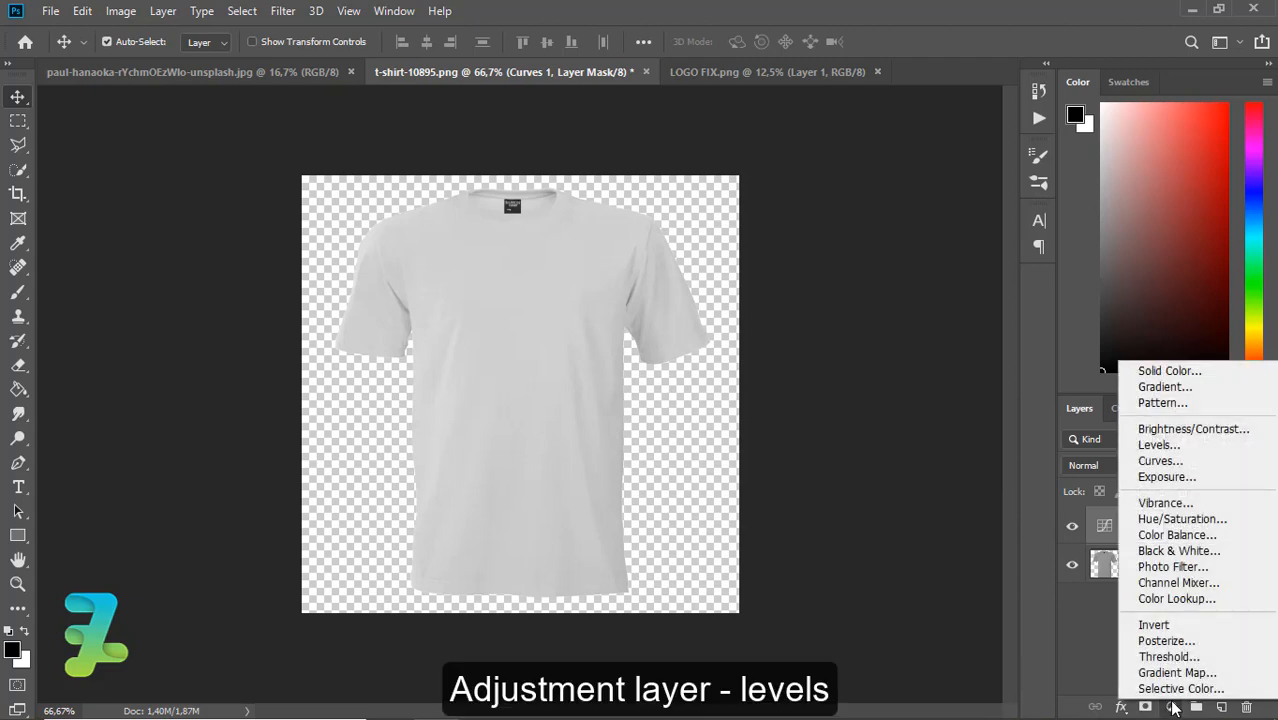
{"action": "left_click", "coordinate": [1170, 446]}
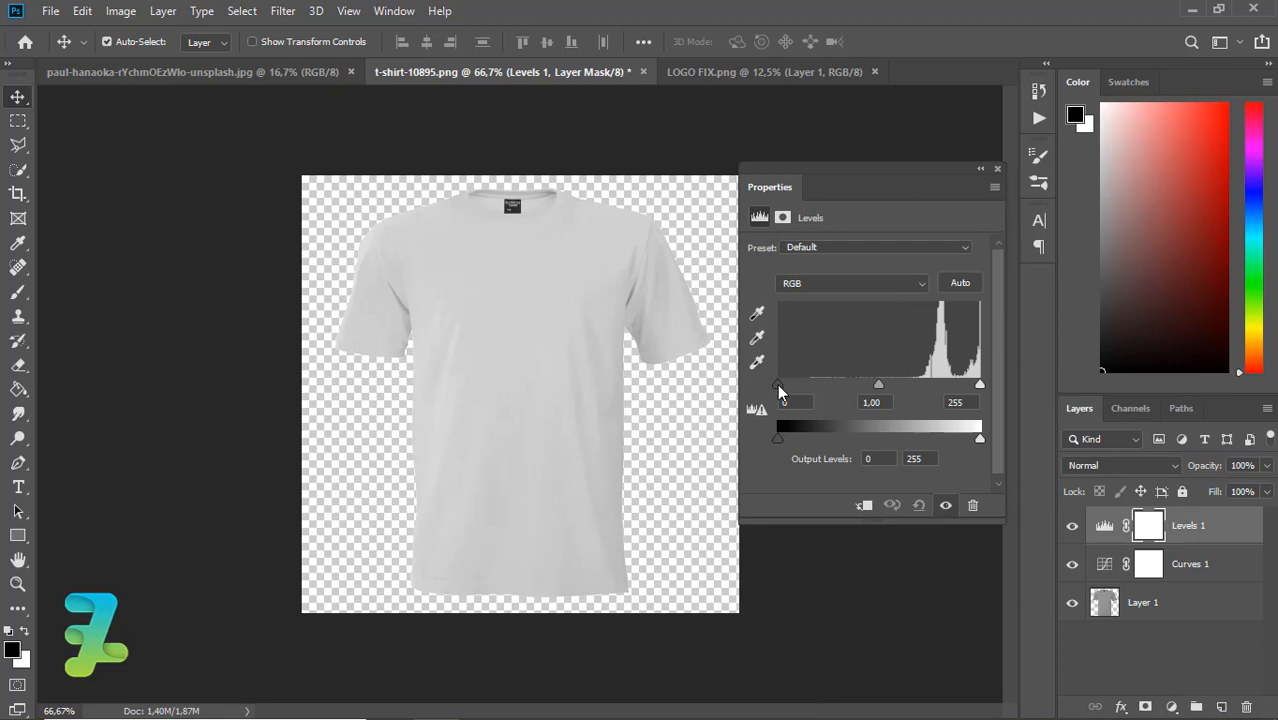
{"action": "mouse_move", "coordinate": [896, 385]}
{"action": "left_mouse_down"}
{"action": "mouse_move", "coordinate": [910, 385]}
{"action": "mouse_move", "coordinate": [897, 385]}
{"action": "left_mouse_up"}
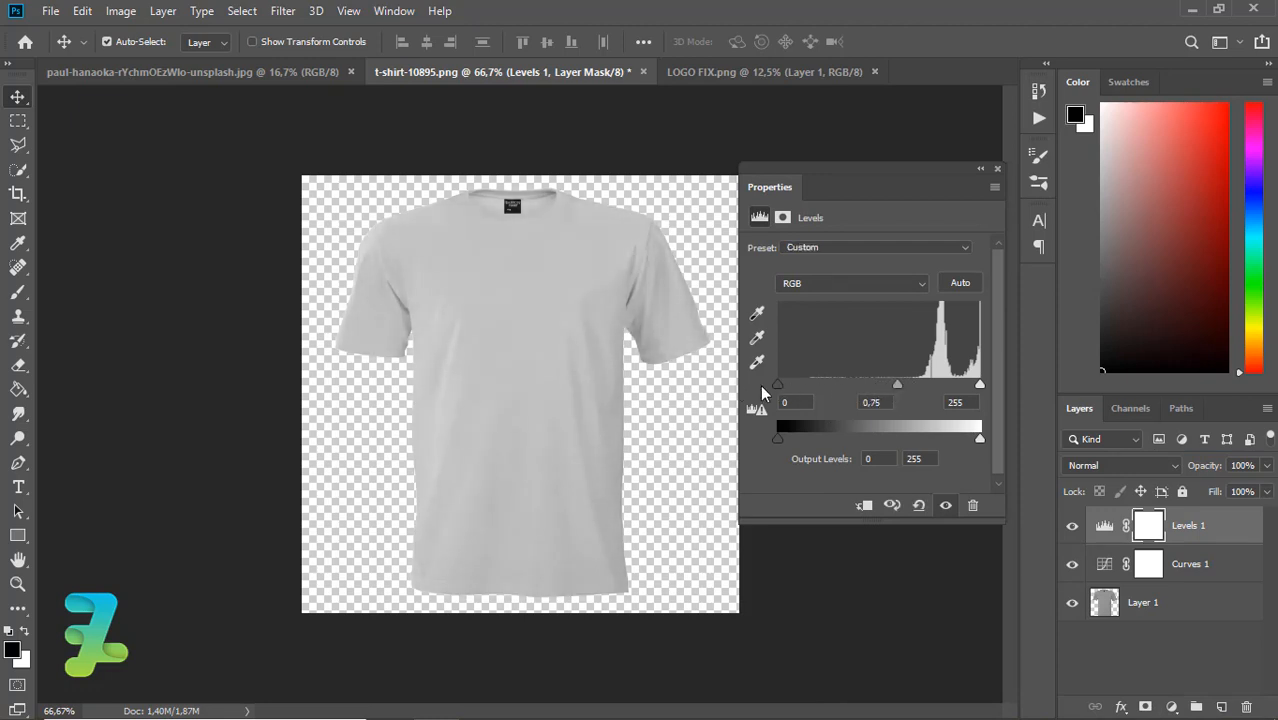
{"action": "left_click_drag", "start_coordinate": [778, 385], "coordinate": [803, 391]}
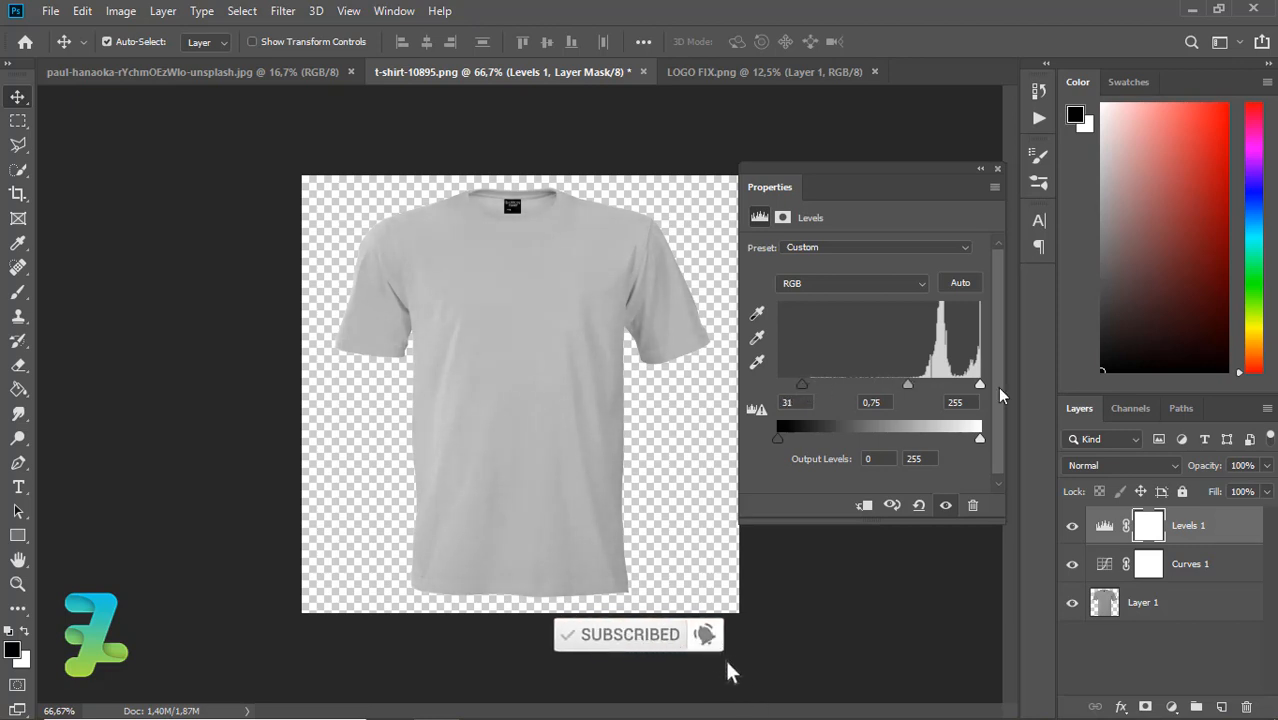
{"action": "left_click_drag", "start_coordinate": [908, 384], "coordinate": [896, 387]}
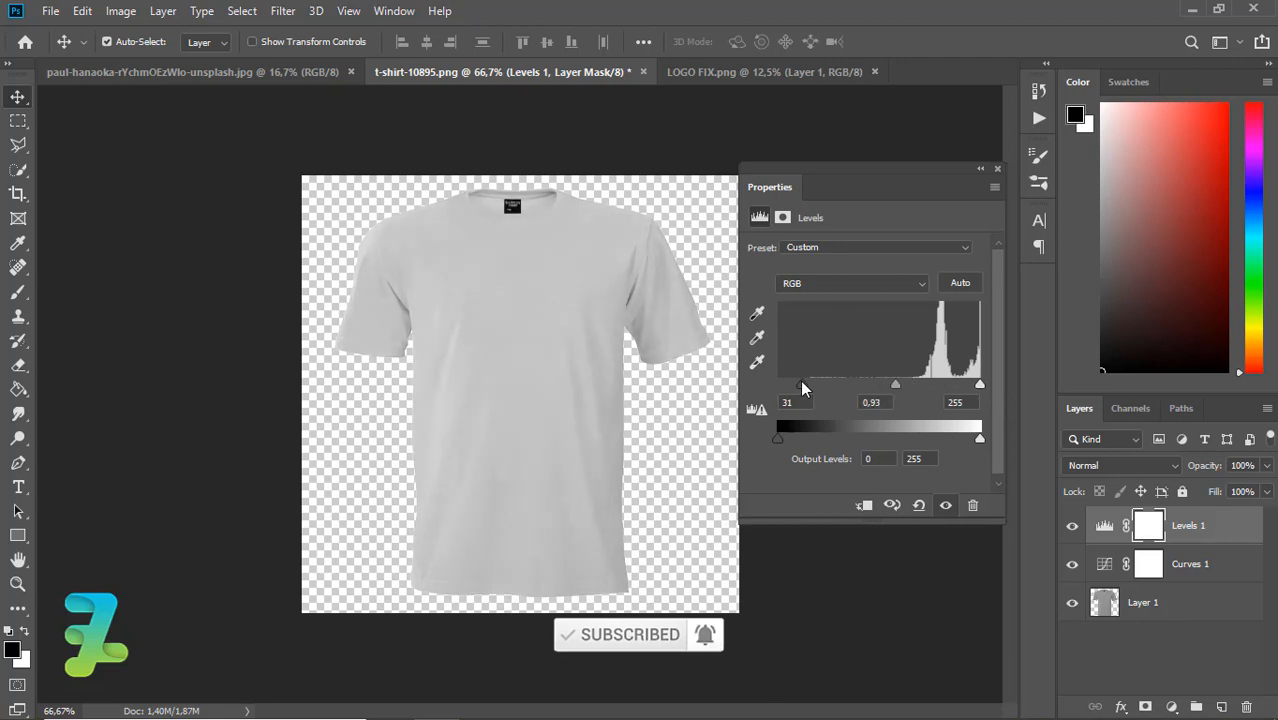
{"action": "left_click_drag", "start_coordinate": [802, 388], "coordinate": [798, 390]}
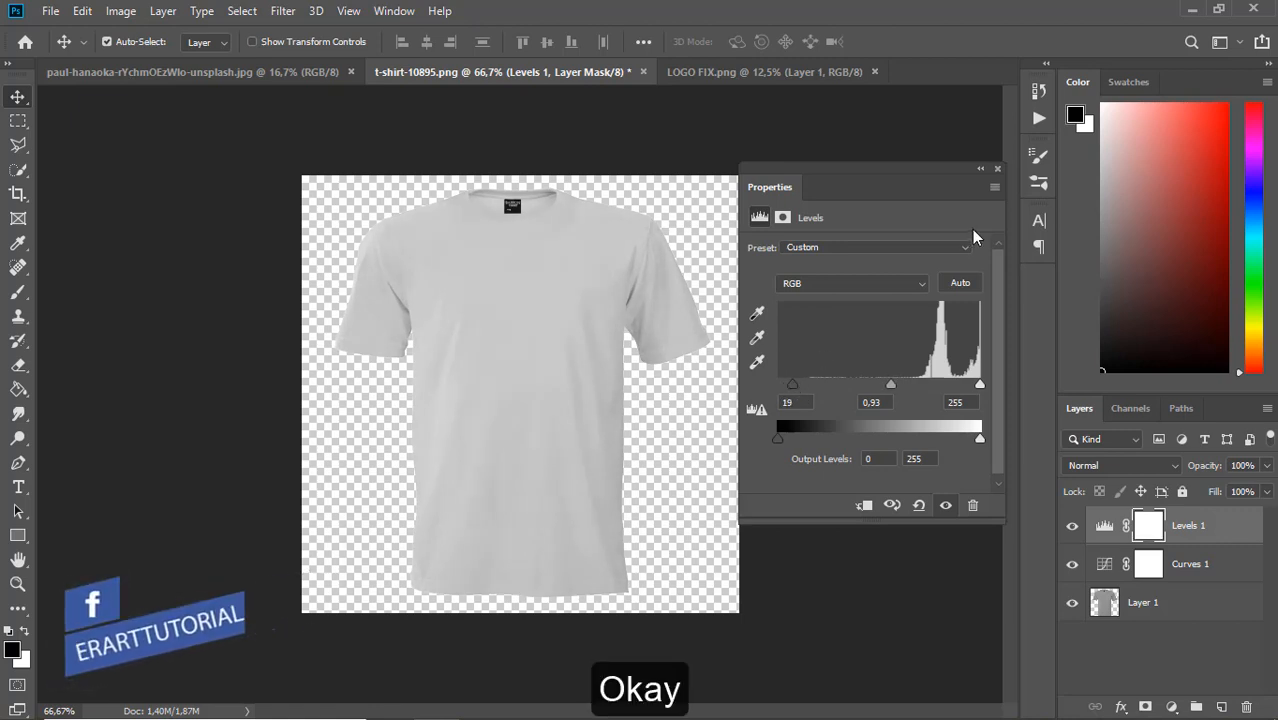
{"action": "left_click", "coordinate": [996, 169]}
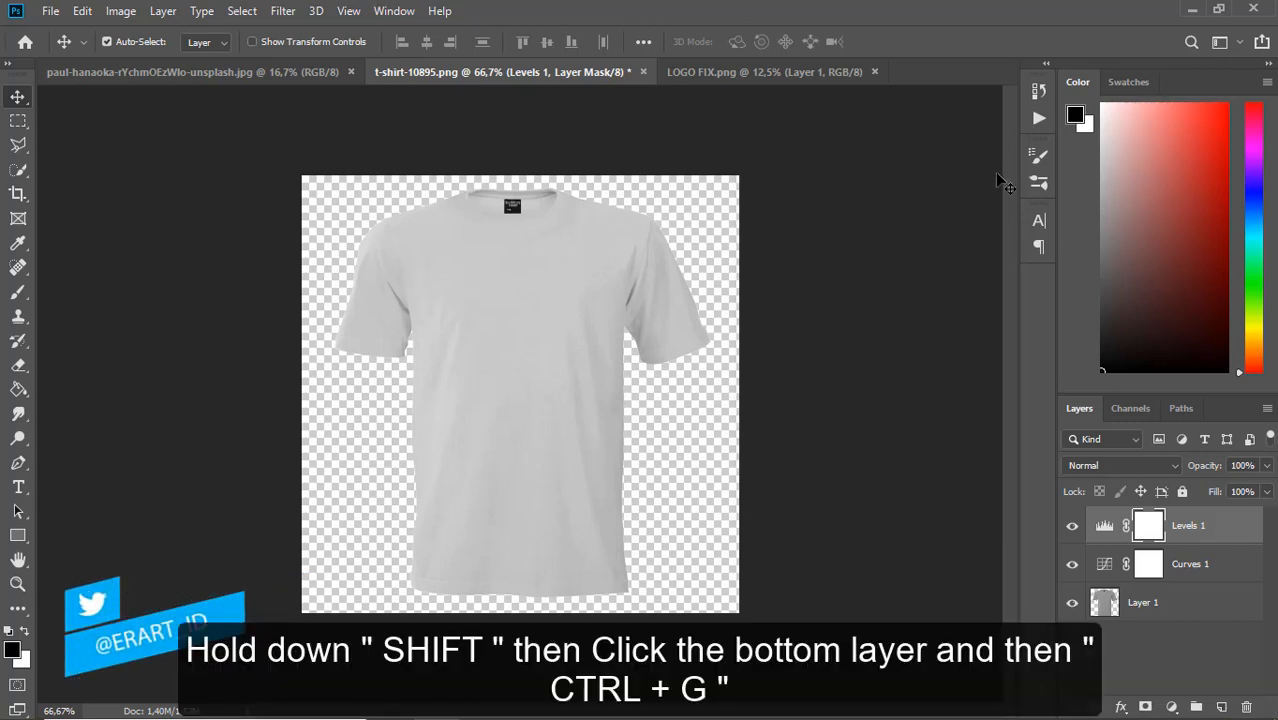
Merge the Levels, Curves and shirt layers into one layer and rename it Shirt A.
{"action": "left_click", "coordinate": [1107, 601], "text": "shift"}
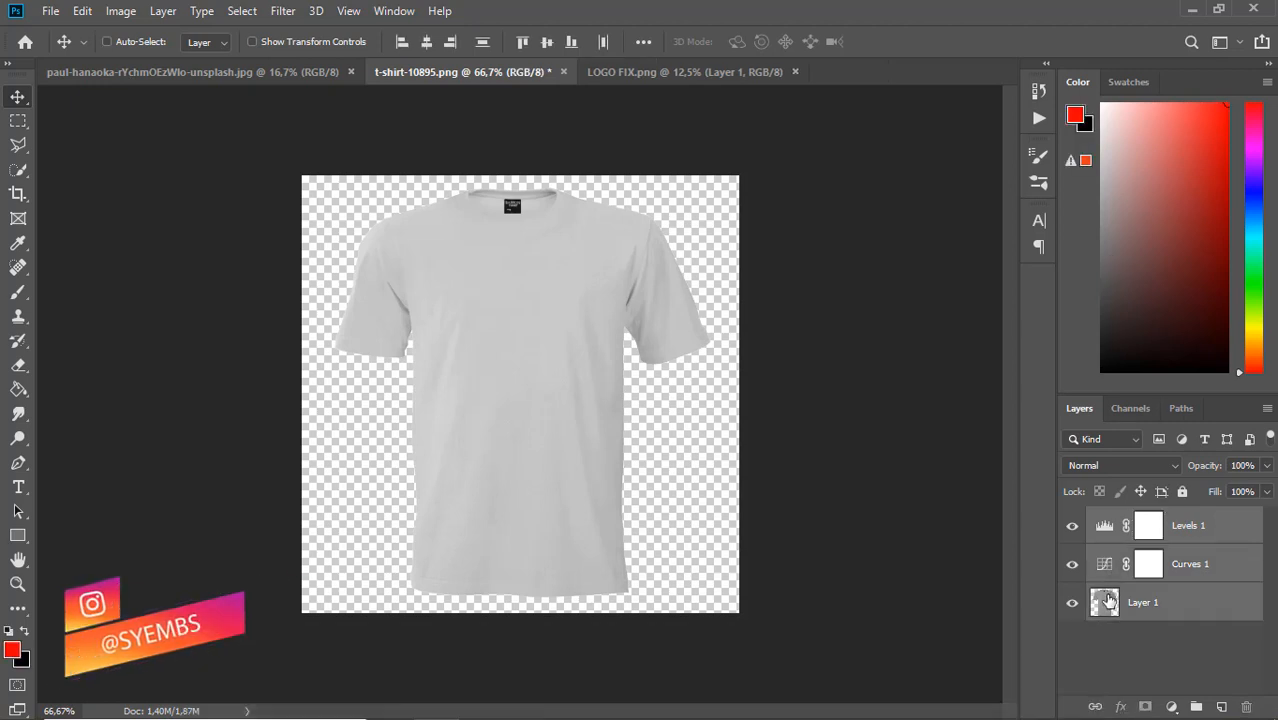
{"action": "key", "text": "ctrl+e"}
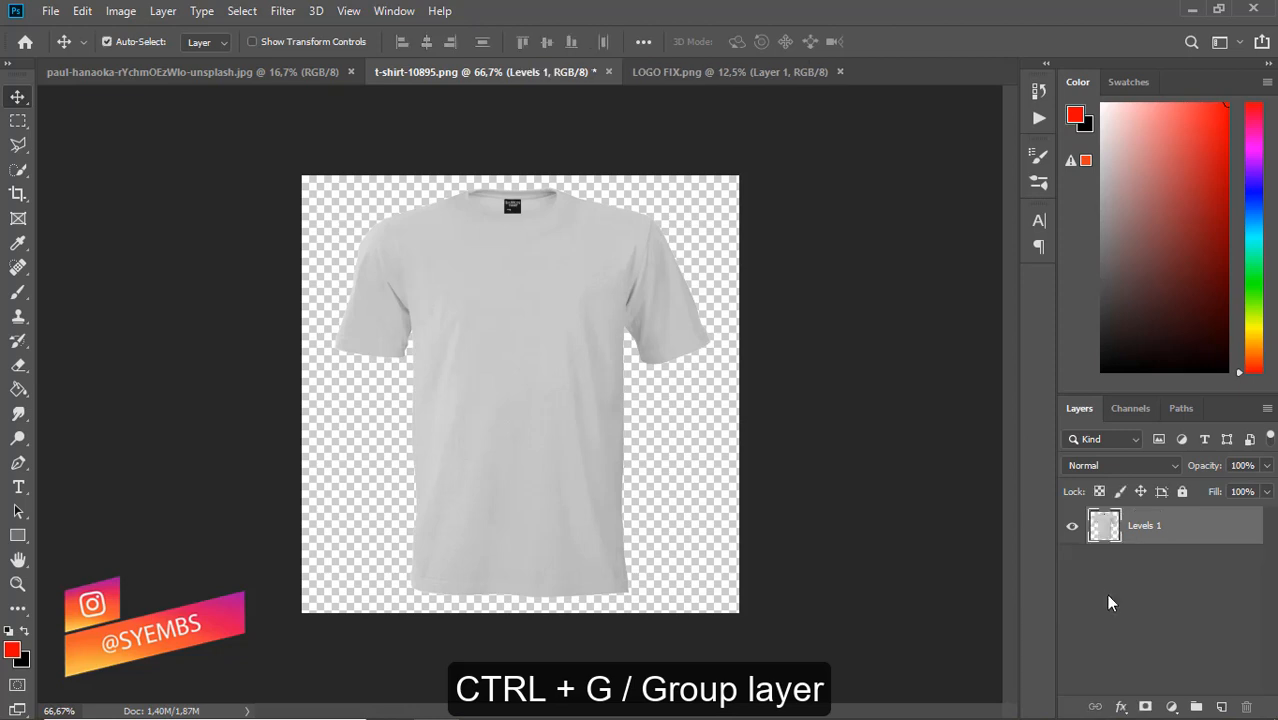
{"action": "double_click", "coordinate": [1143, 530]}
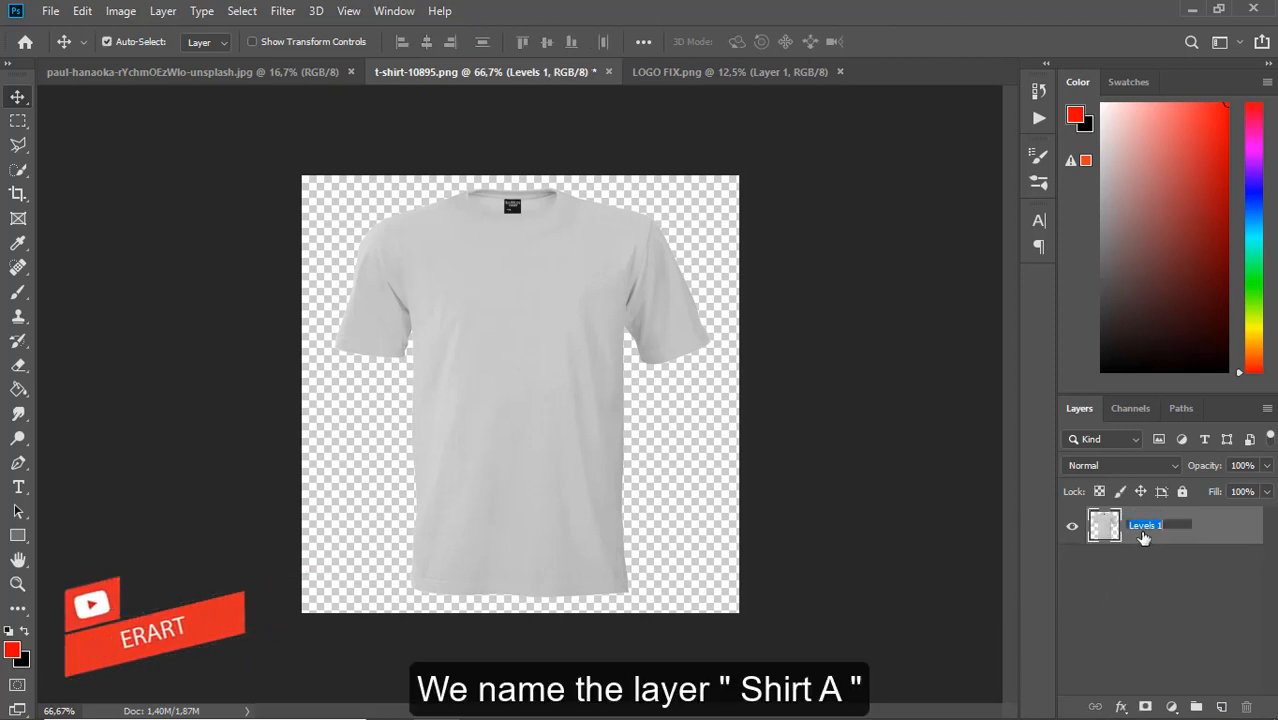
{"action": "type", "text": "Shirt A"}
{"action": "key", "text": "Return"}
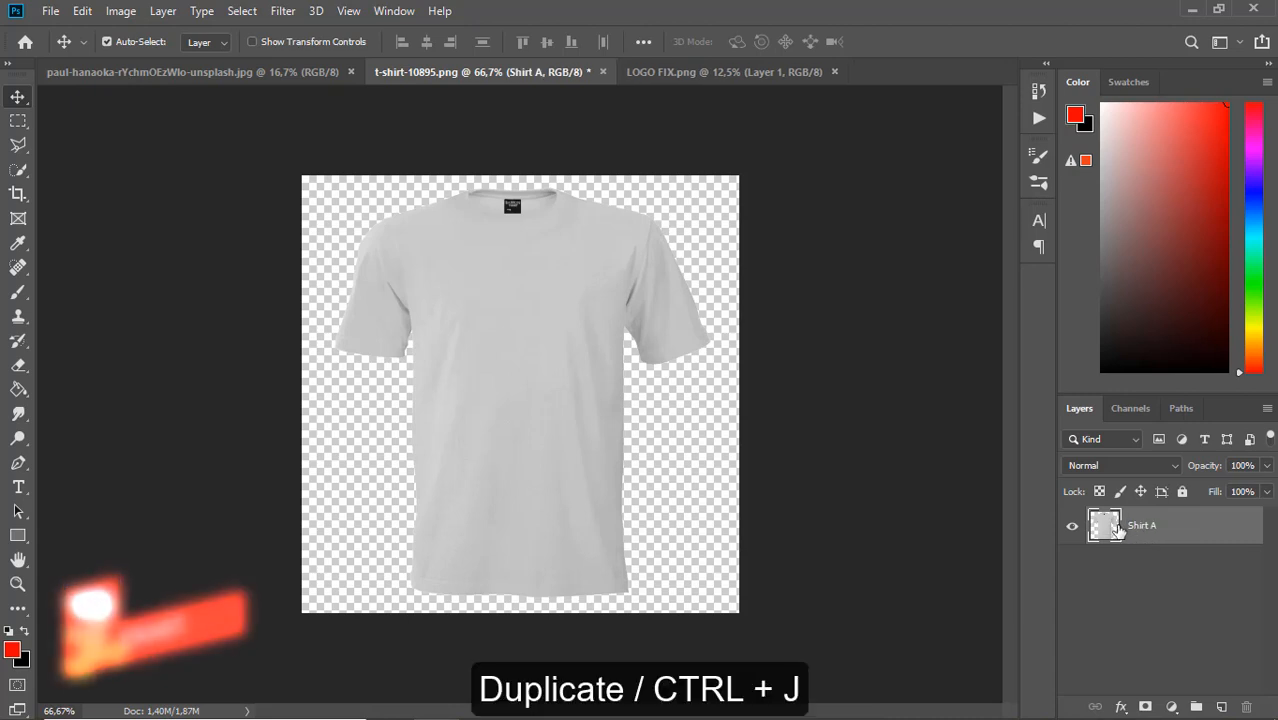
Duplicate the Shirt A layer, name the copy Shirt B and move Shirt A above it.
{"action": "key", "text": "ctrl+j"}
{"action": "double_click", "coordinate": [1164, 526]}
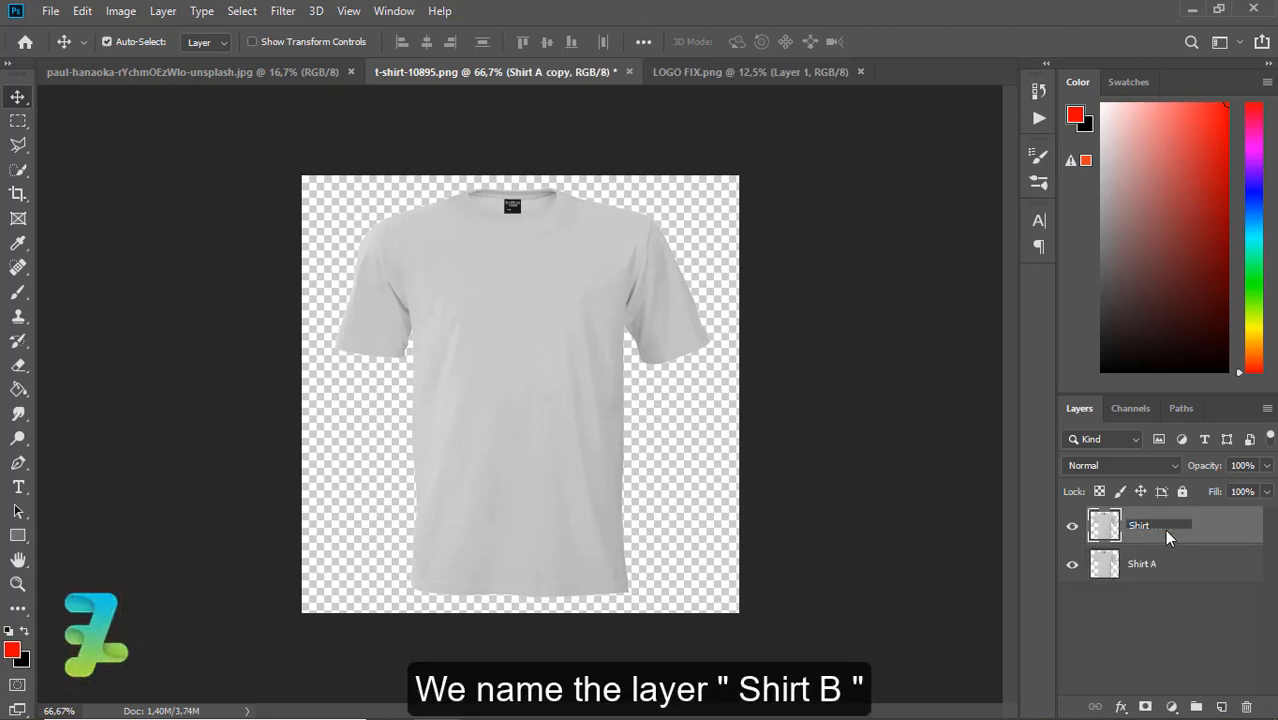
{"action": "left_click", "coordinate": [1160, 589]}
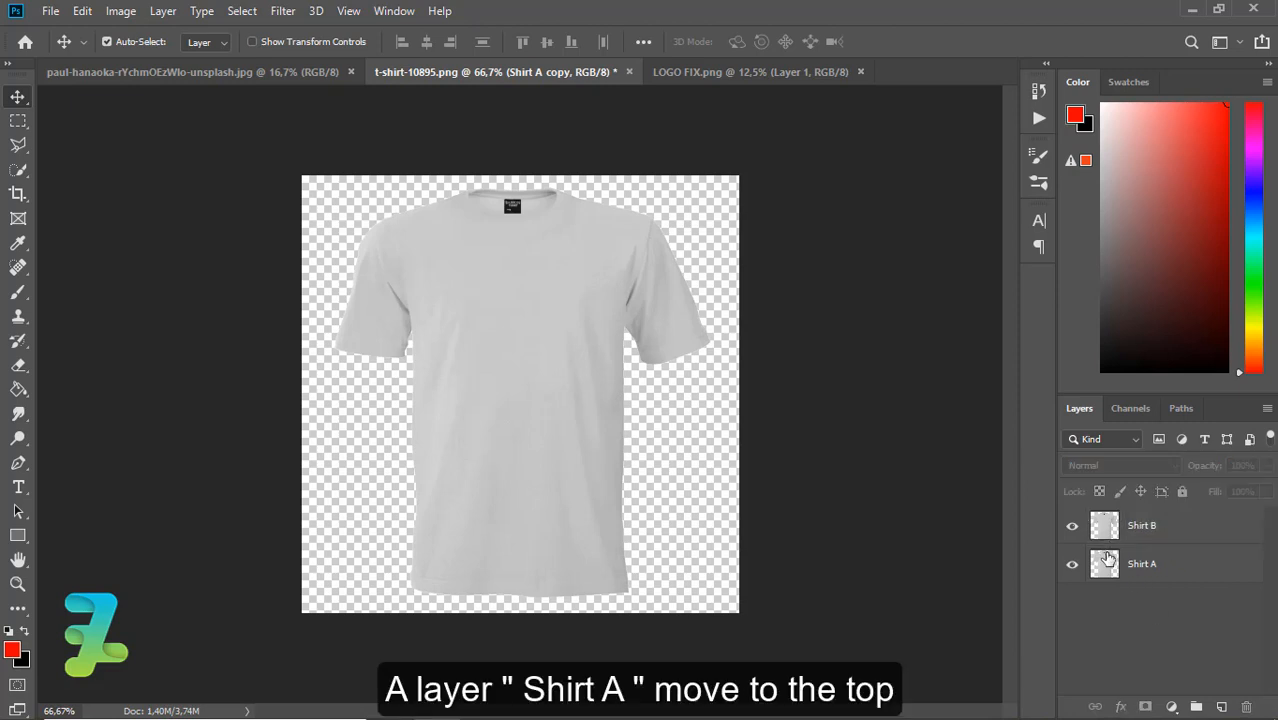
{"action": "left_click_drag", "start_coordinate": [1108, 552], "coordinate": [1085, 514]}
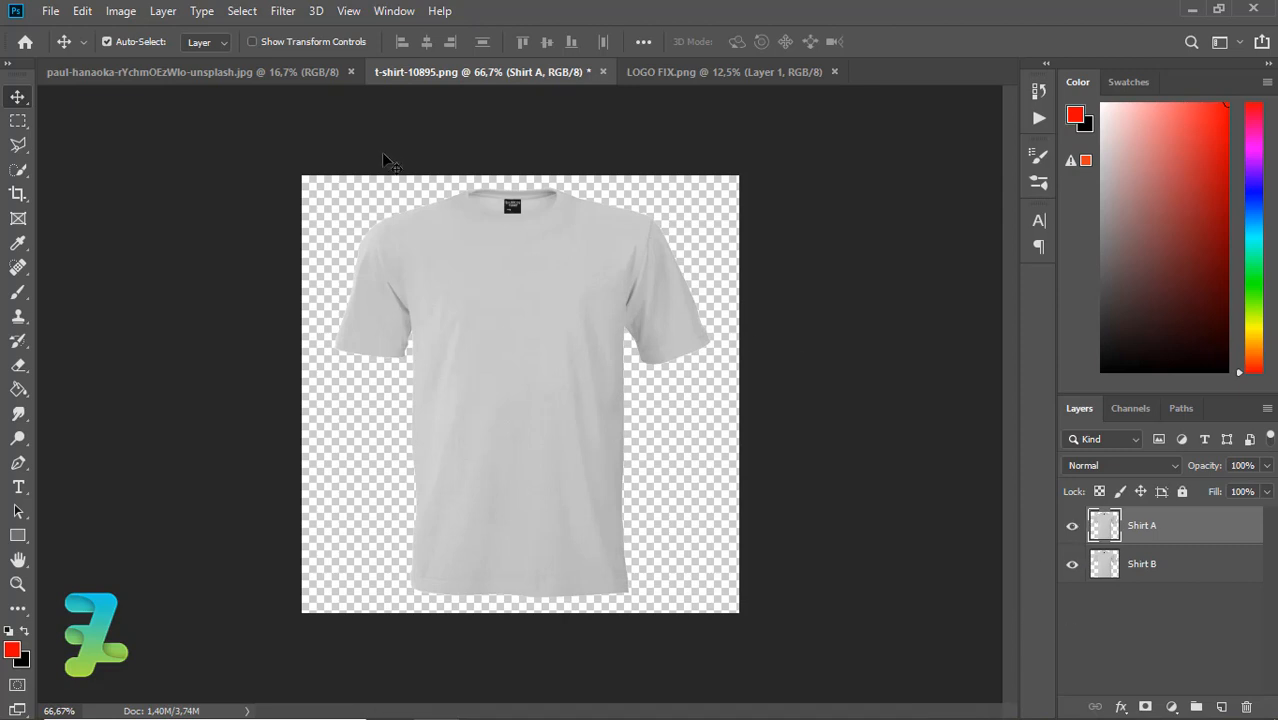
Copy the dark wood plank image into the t-shirt document as the uppermost layer and close the wood image's floating window.
{"action": "left_click", "coordinate": [260, 71]}
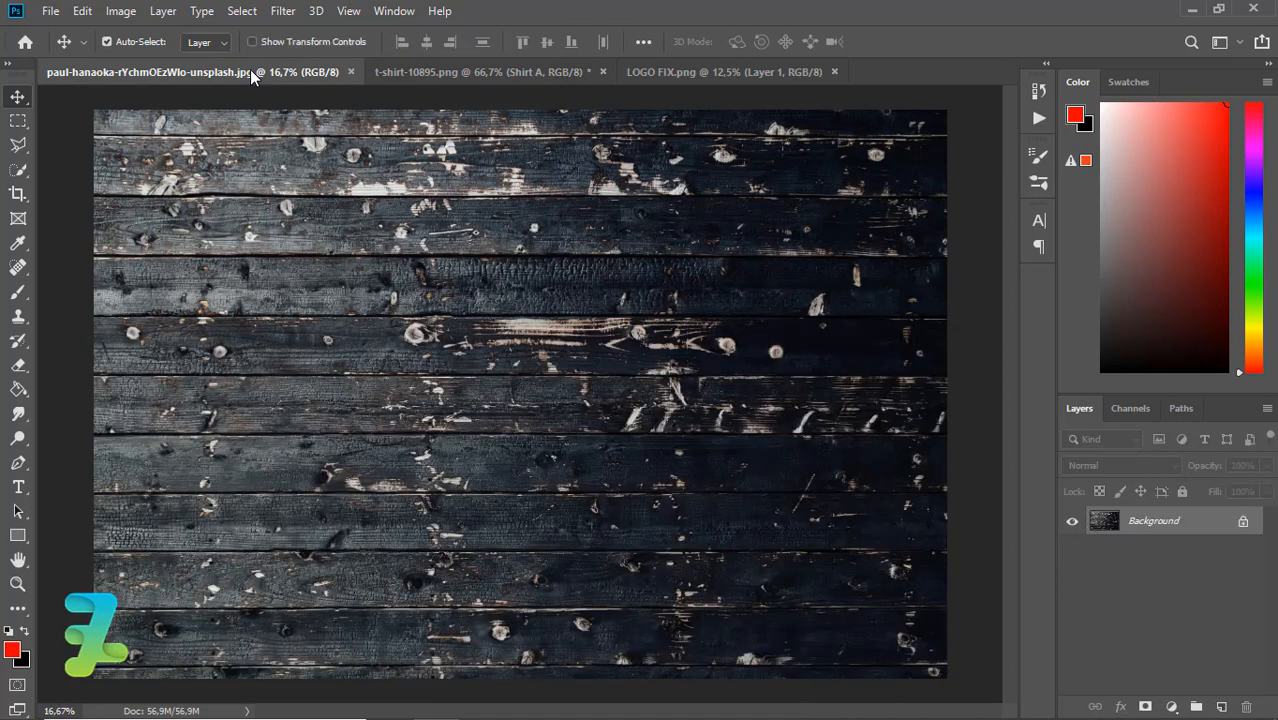
{"action": "right_click", "coordinate": [250, 69]}
{"action": "left_click", "coordinate": [320, 143]}
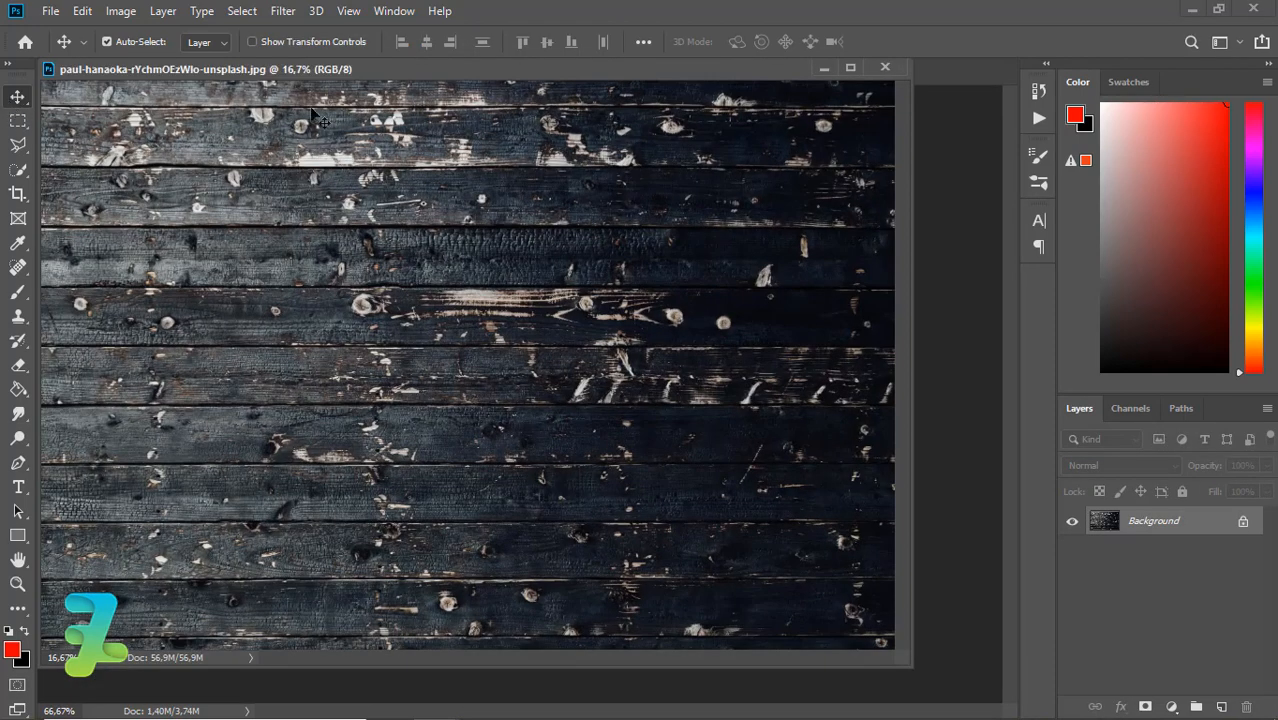
{"action": "left_click_drag", "start_coordinate": [284, 65], "coordinate": [719, 281]}
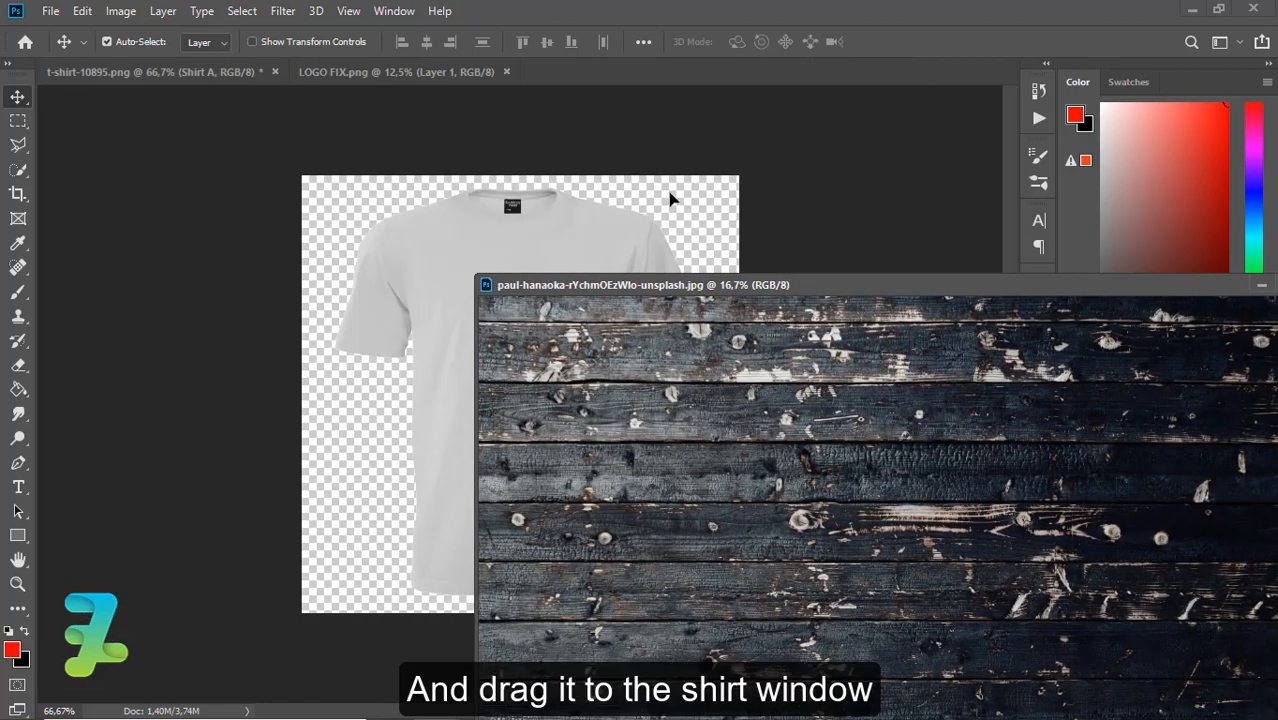
{"action": "left_click_drag", "start_coordinate": [670, 200], "coordinate": [688, 214]}
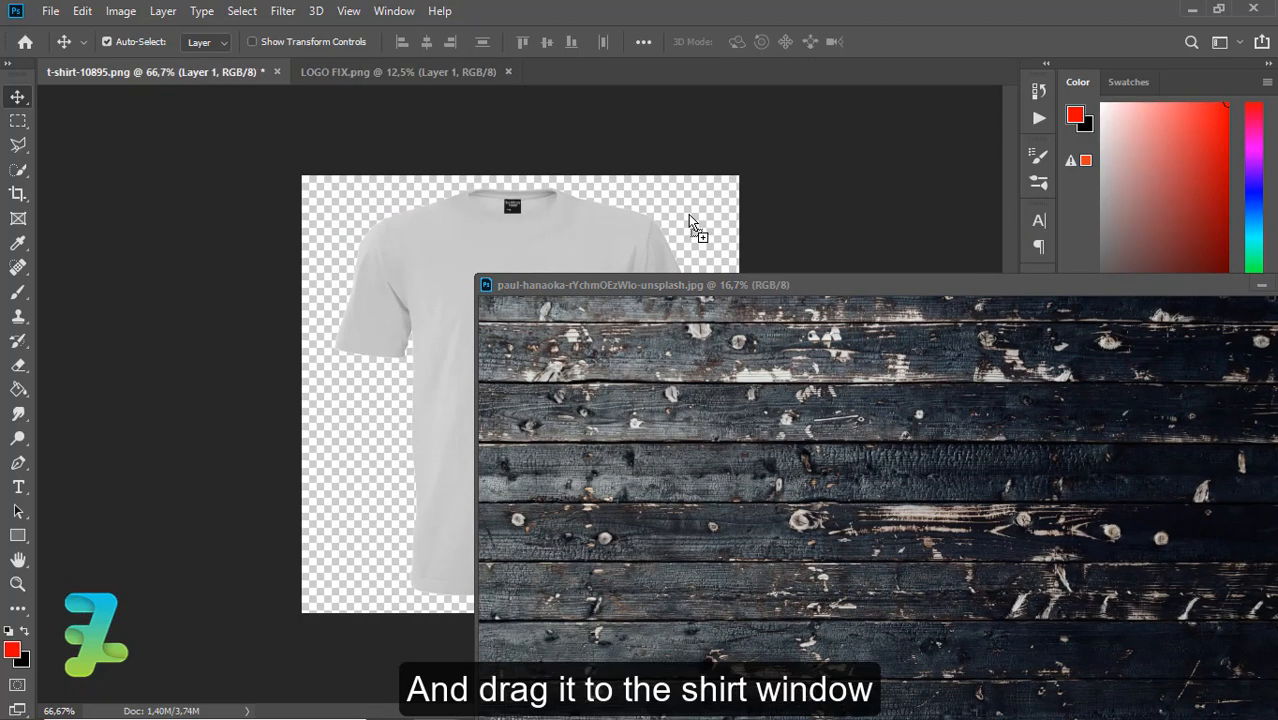
{"action": "left_click_drag", "start_coordinate": [801, 285], "coordinate": [418, 218]}
{"action": "left_click", "coordinate": [935, 218]}
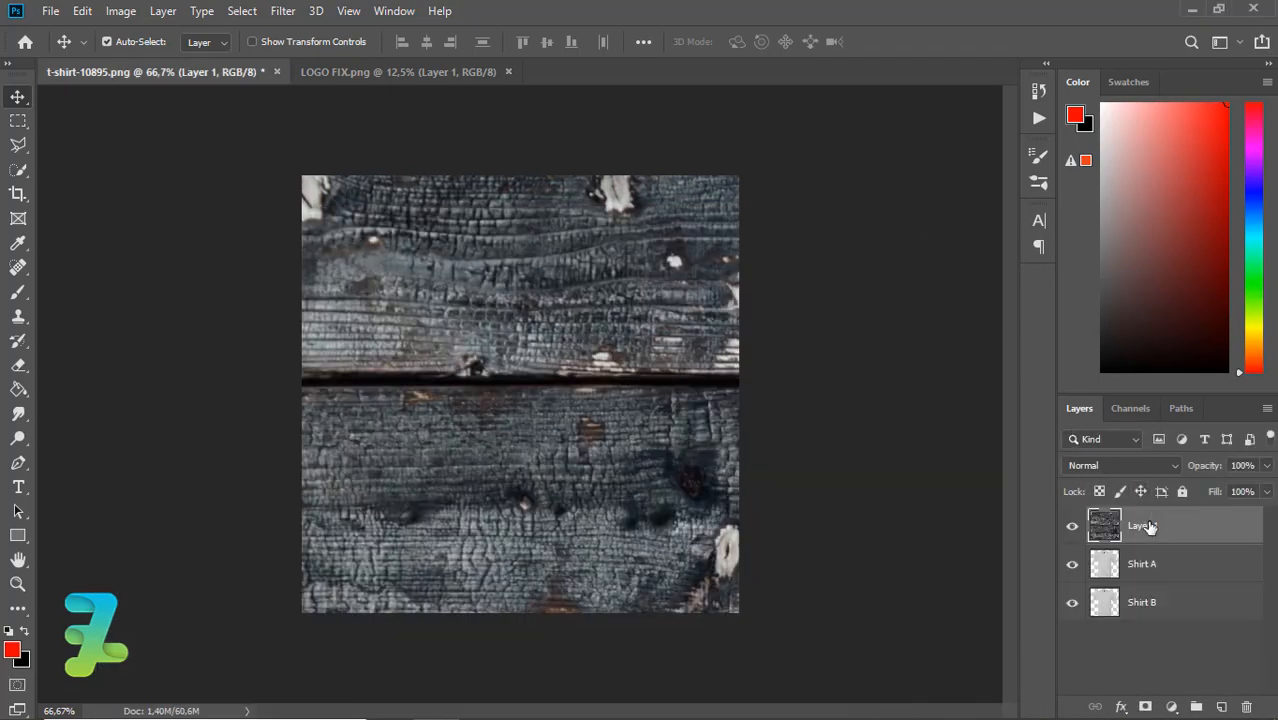
Scale the wood layer down to about 25.6% and position it so it covers the whole canvas.
{"action": "key", "text": "ctrl+minus"}
{"action": "key", "text": "ctrl+minus"}
{"action": "key", "text": "ctrl+minus"}
{"action": "key", "text": "ctrl+minus"}
{"action": "key", "text": "ctrl+minus"}
{"action": "key", "text": "ctrl+minus"}
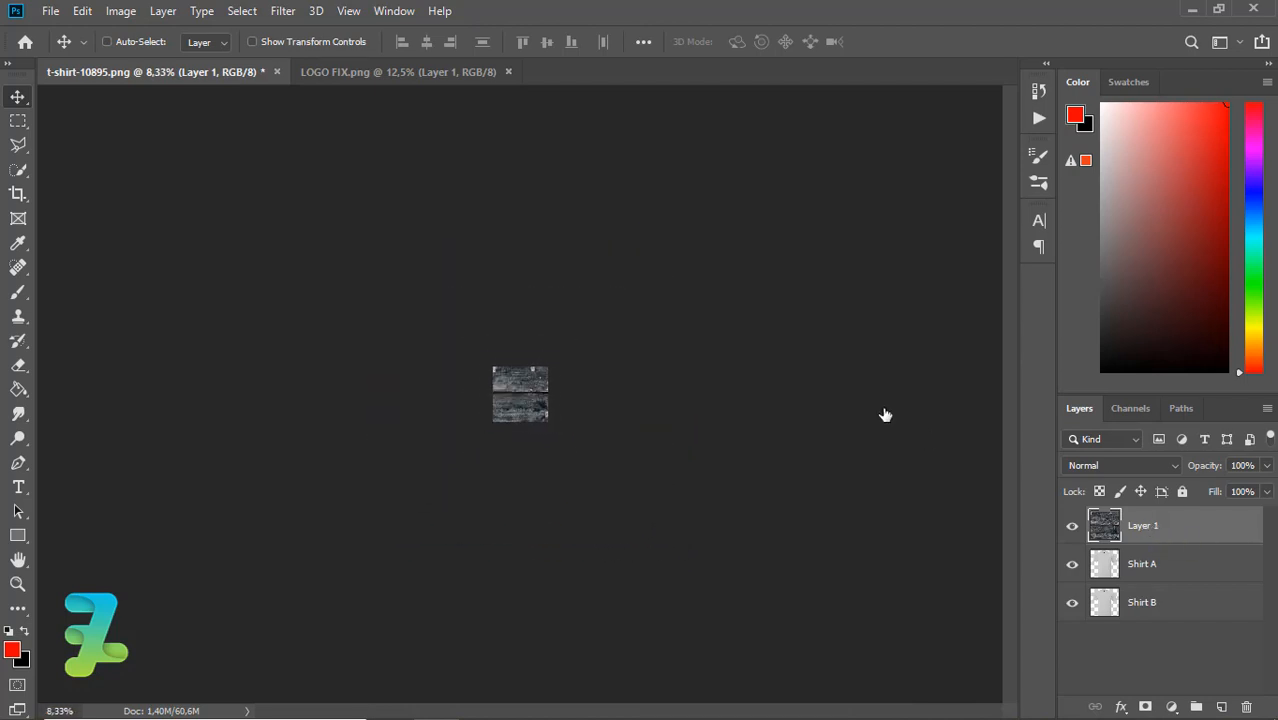
{"action": "key", "text": "ctrl+t"}
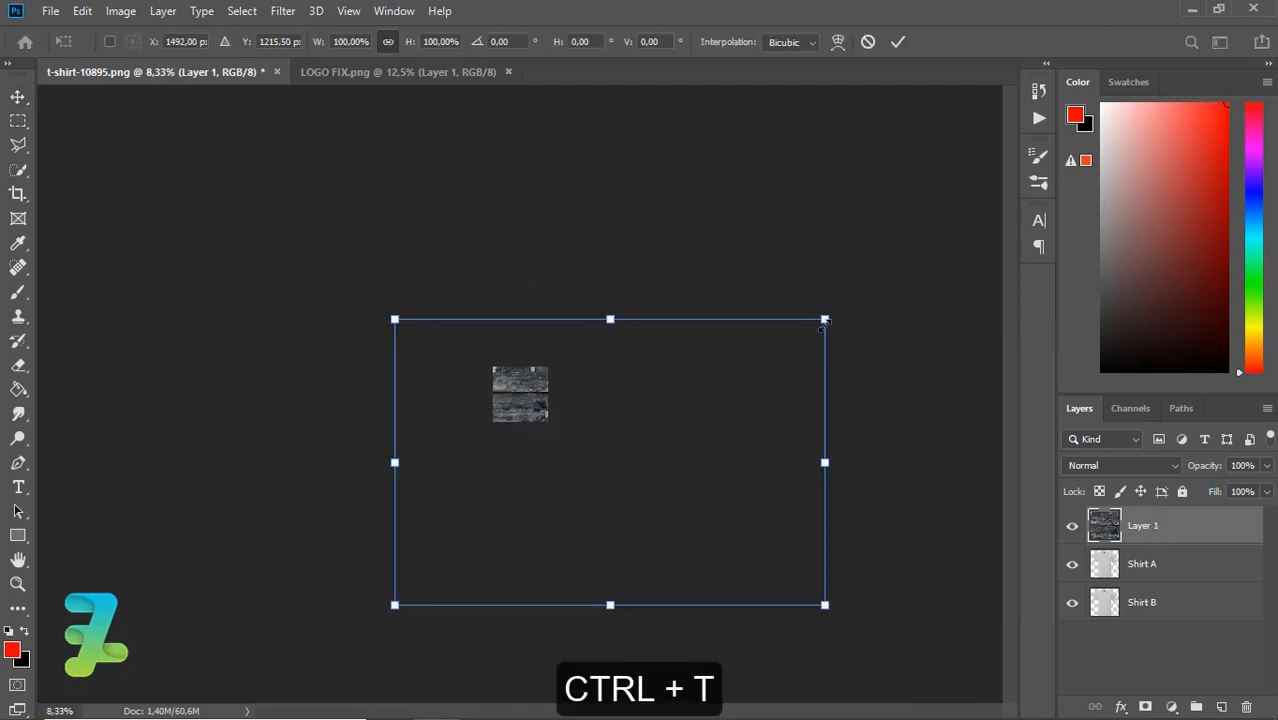
{"action": "left_click_drag", "start_coordinate": [805, 333], "coordinate": [649, 408]}
{"action": "left_click_drag", "start_coordinate": [617, 458], "coordinate": [537, 395]}
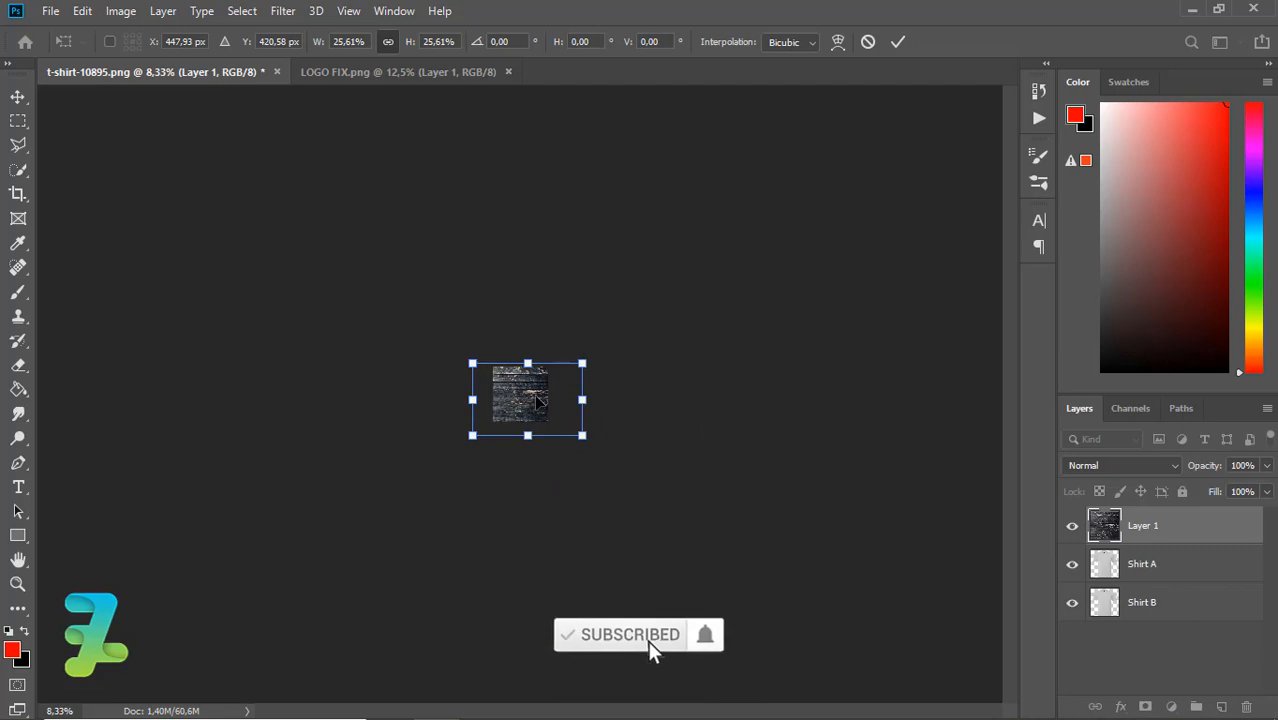
{"action": "key", "text": "Return"}
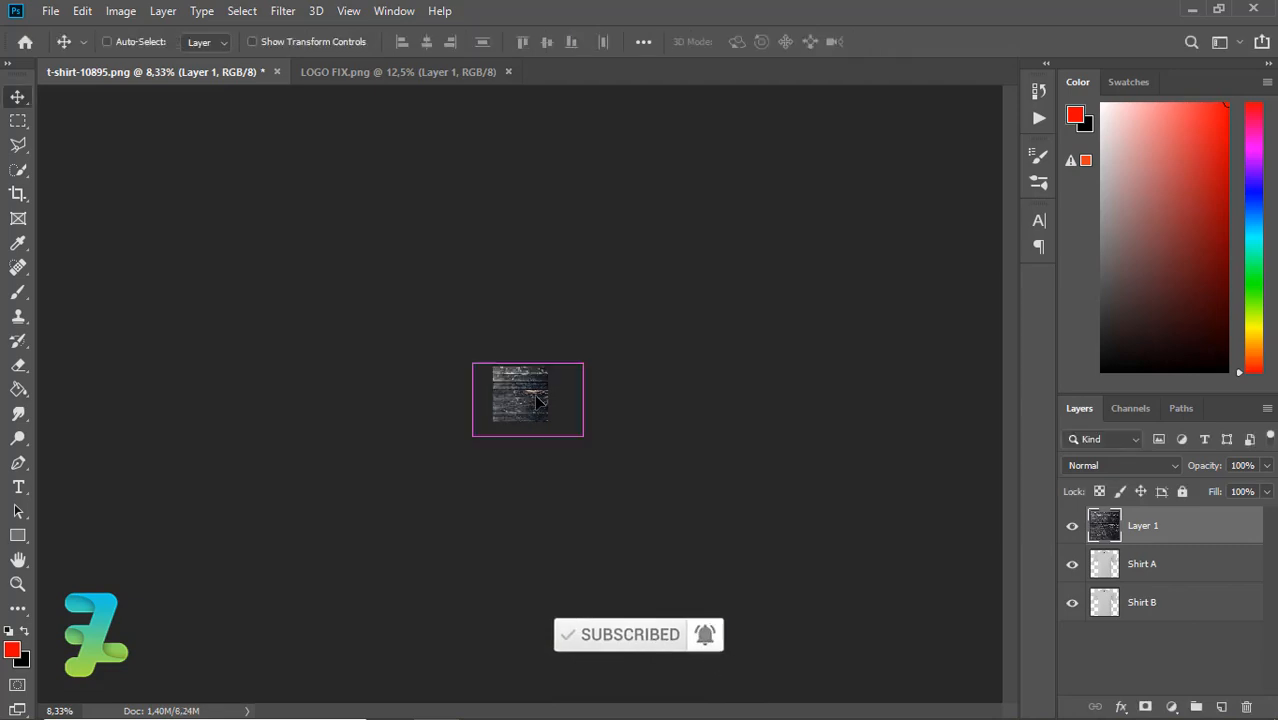
Convert the scaled wood layer to a smart object.
{"action": "key", "text": "ctrl+plus"}
{"action": "key", "text": "ctrl+plus"}
{"action": "key", "text": "ctrl+plus"}
{"action": "key", "text": "ctrl+plus"}
{"action": "key", "text": "ctrl+plus"}
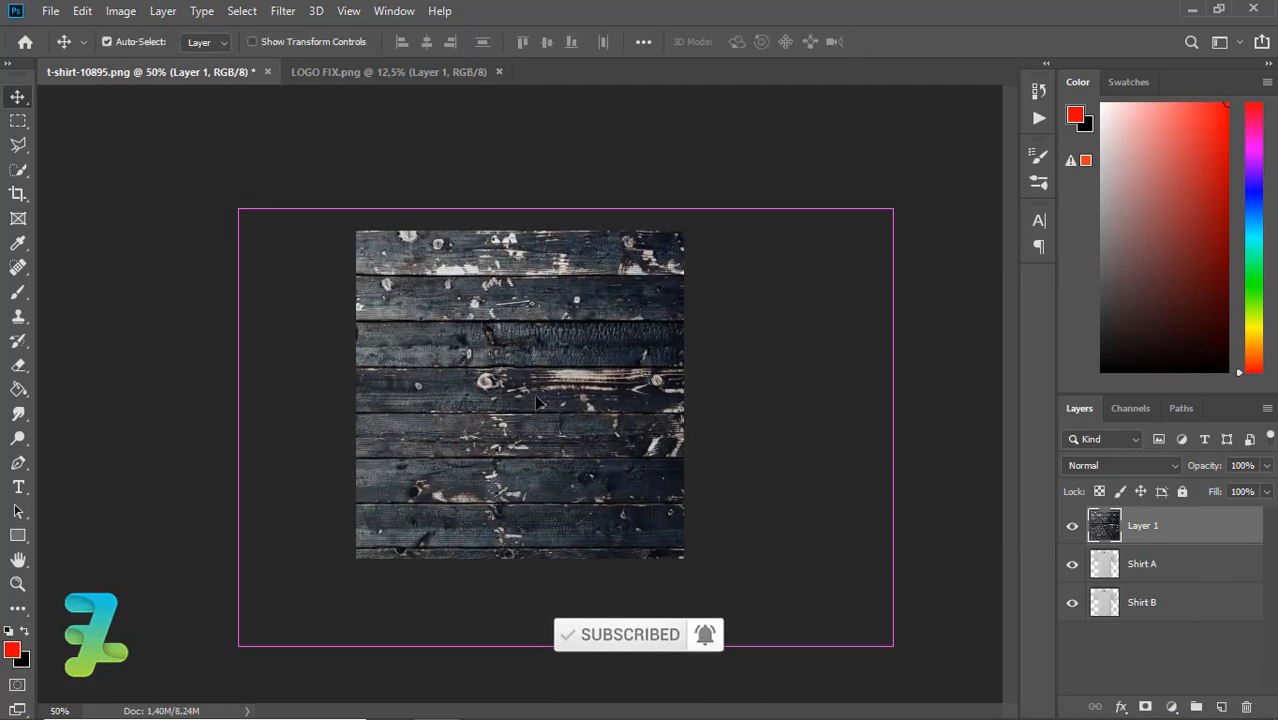
{"action": "right_click", "coordinate": [1180, 524]}
{"action": "left_click", "coordinate": [1000, 260]}
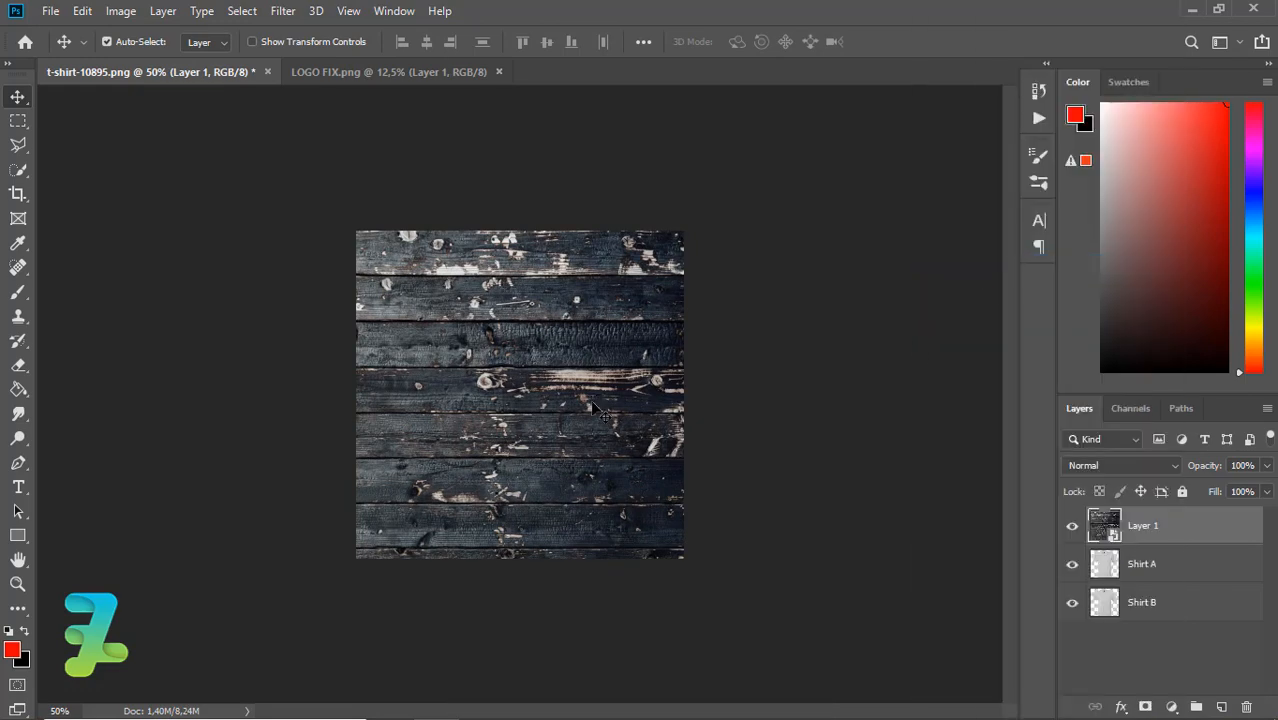
Load the Shirt A outline as a selection, contract it by 1 pixel and copy that part of the wood to a new layer.
{"action": "key", "text": "ctrl"}
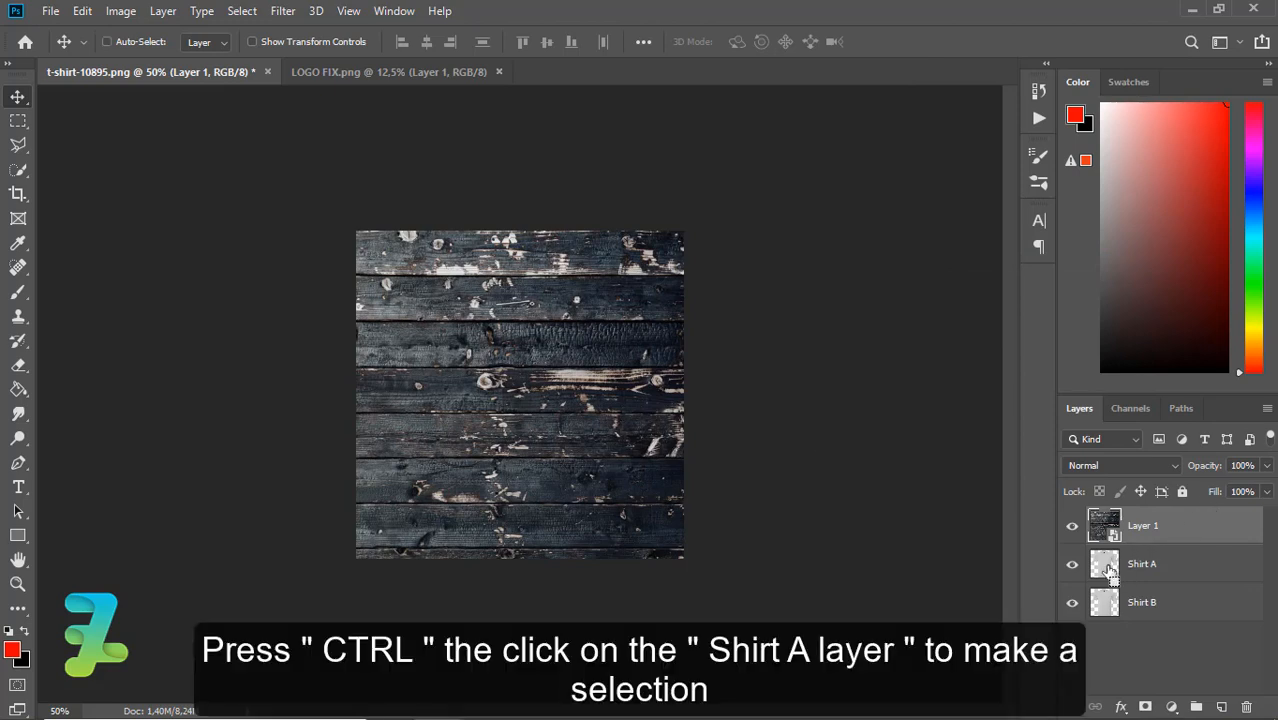
{"action": "left_click", "coordinate": [1106, 568], "text": "ctrl"}
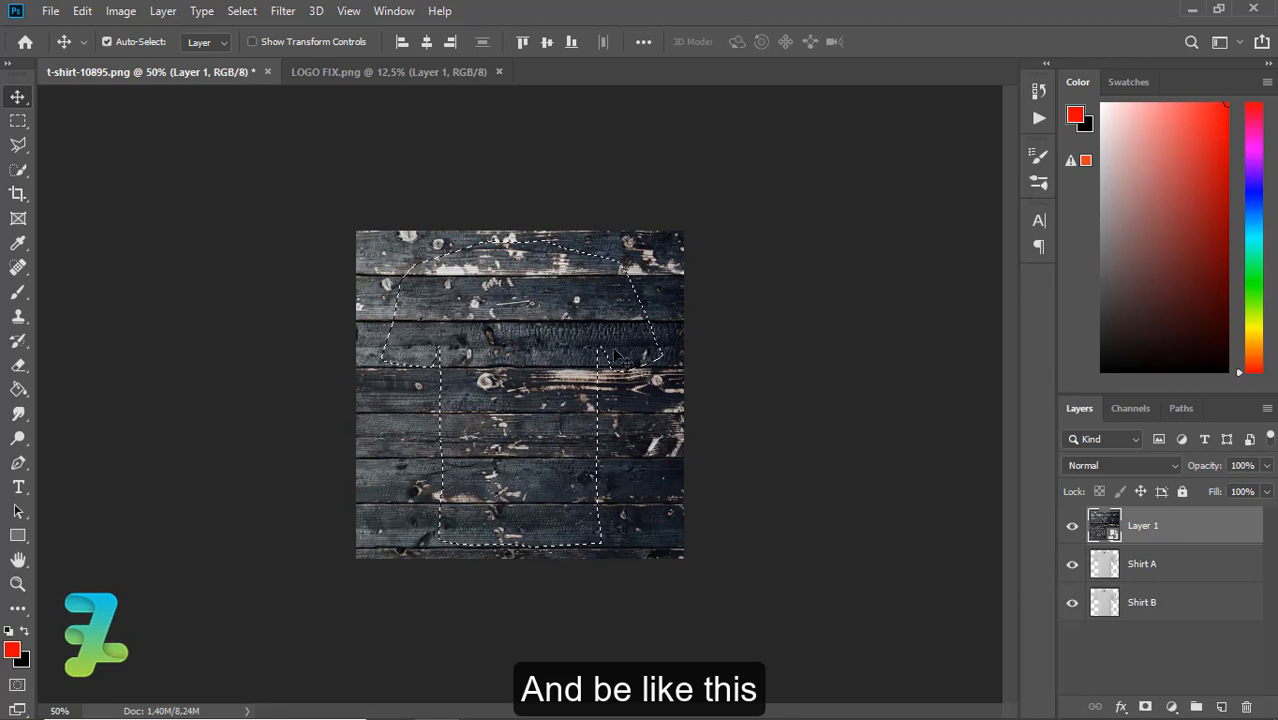
{"action": "left_click", "coordinate": [242, 11]}
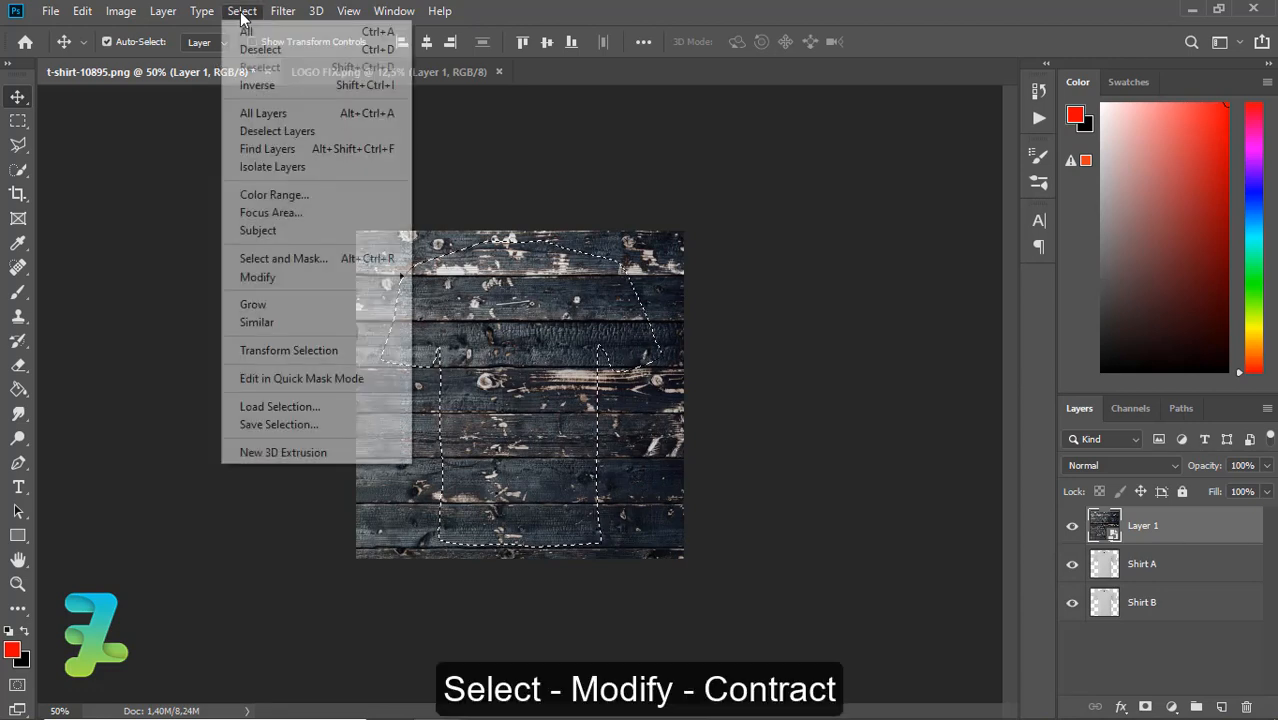
{"action": "mouse_move", "coordinate": [374, 279]}
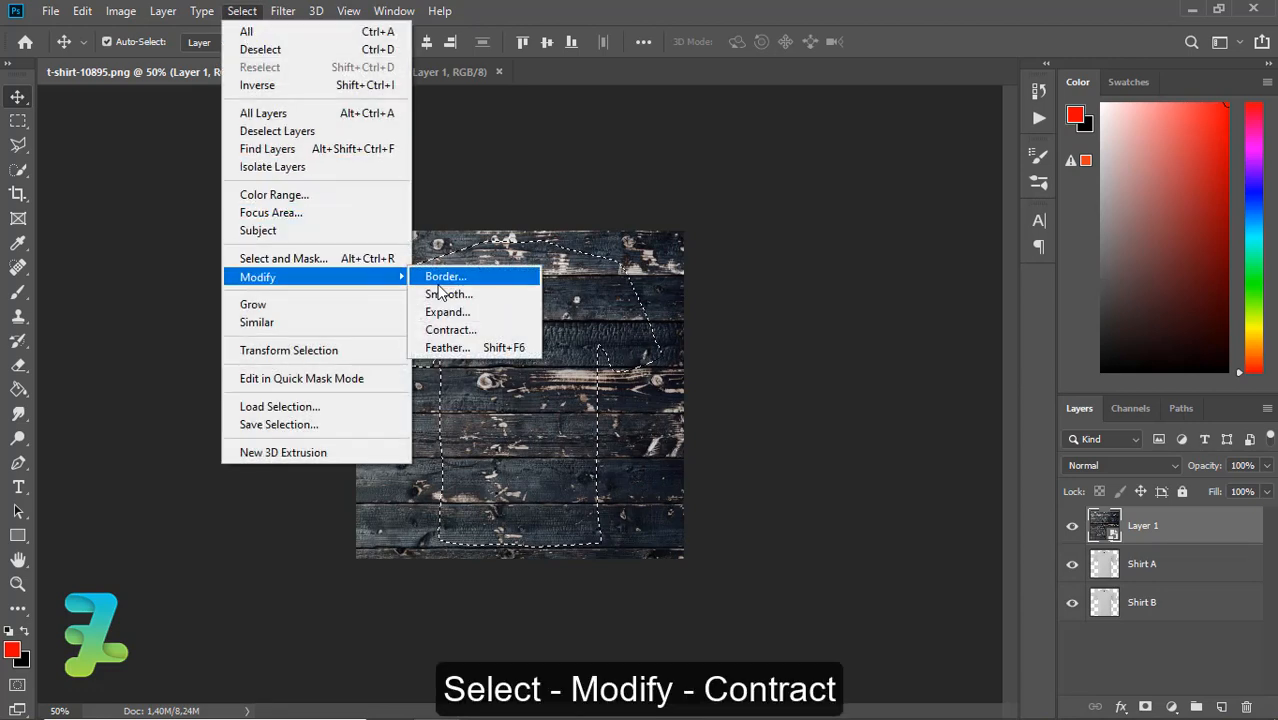
{"action": "left_click", "coordinate": [449, 329]}
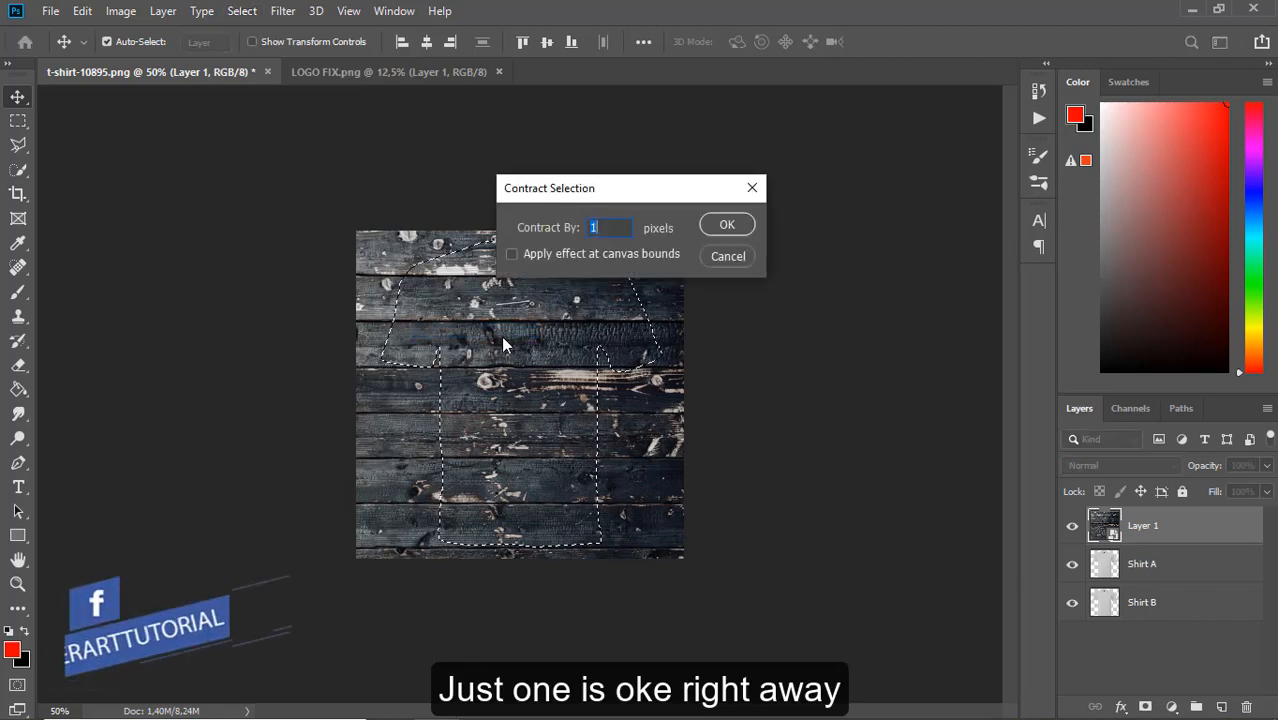
{"action": "left_click", "coordinate": [724, 232]}
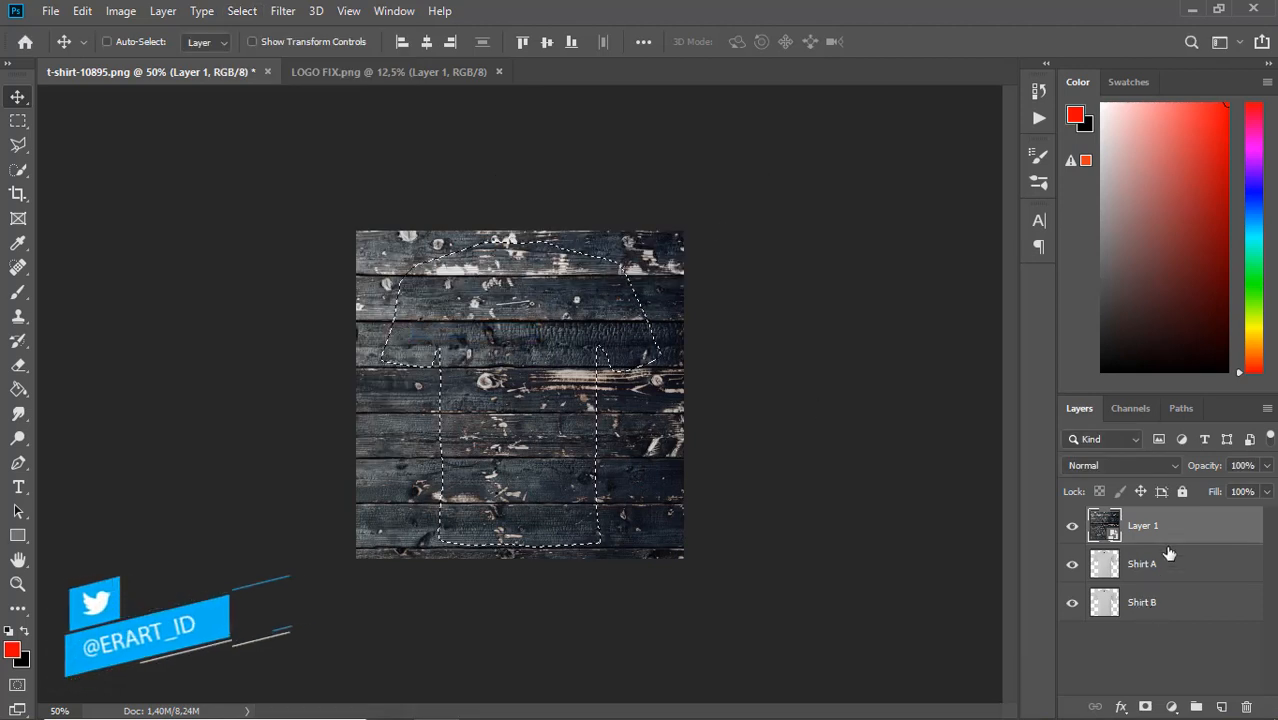
{"action": "key", "text": "ctrl+j"}
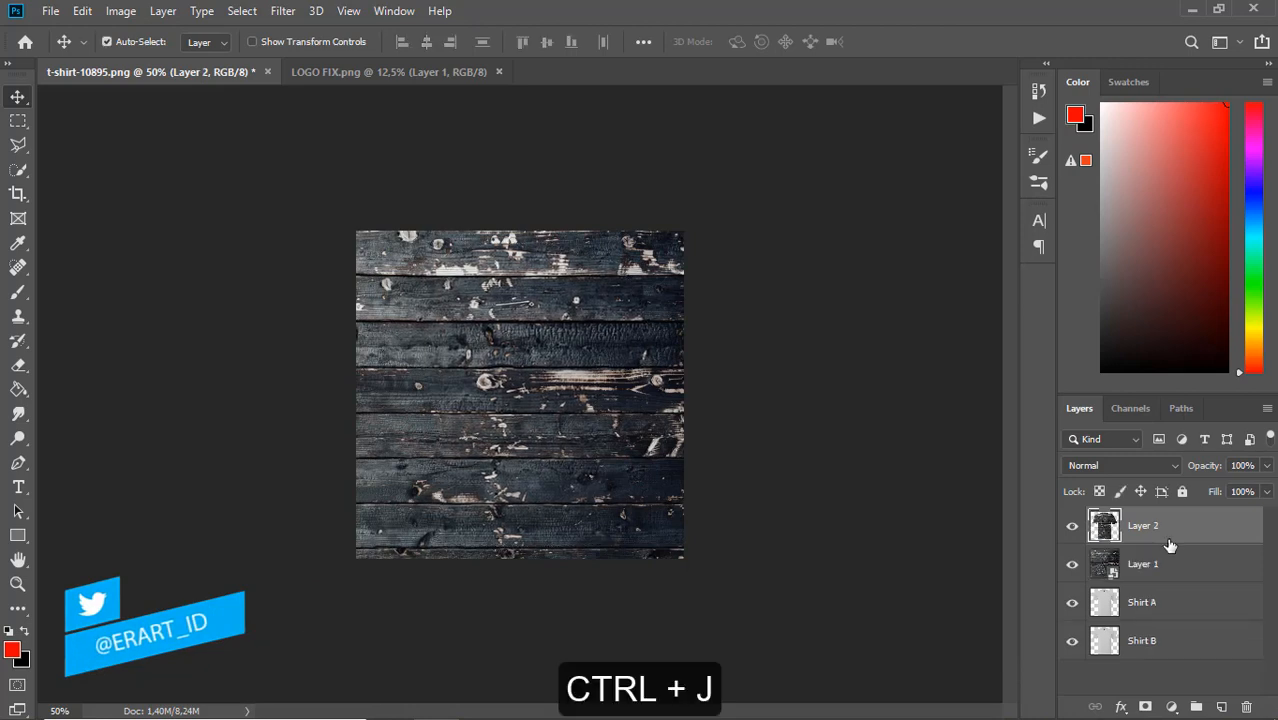
Give the shirt-shaped wood layer a drop shadow with 43% opacity, 21 px distance and 16 px size, and merge it with the wood background layer.
{"action": "double_click", "coordinate": [1145, 528]}
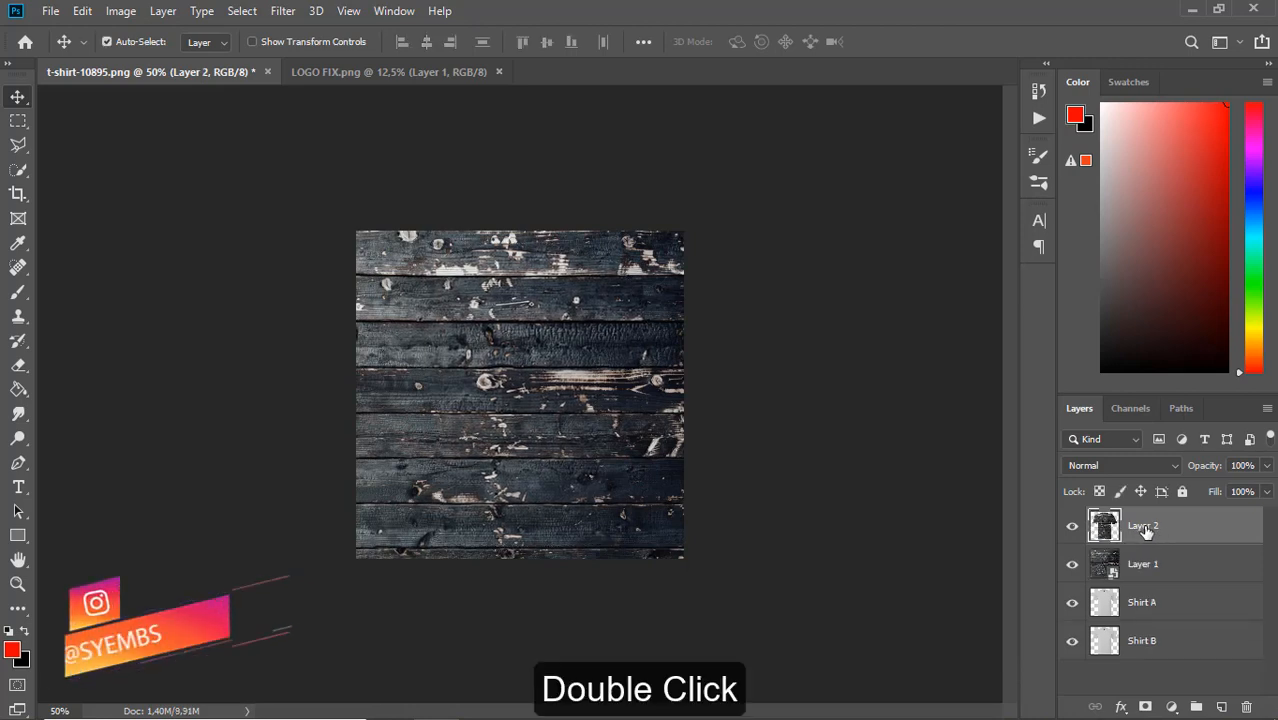
{"action": "double_click", "coordinate": [1192, 538]}
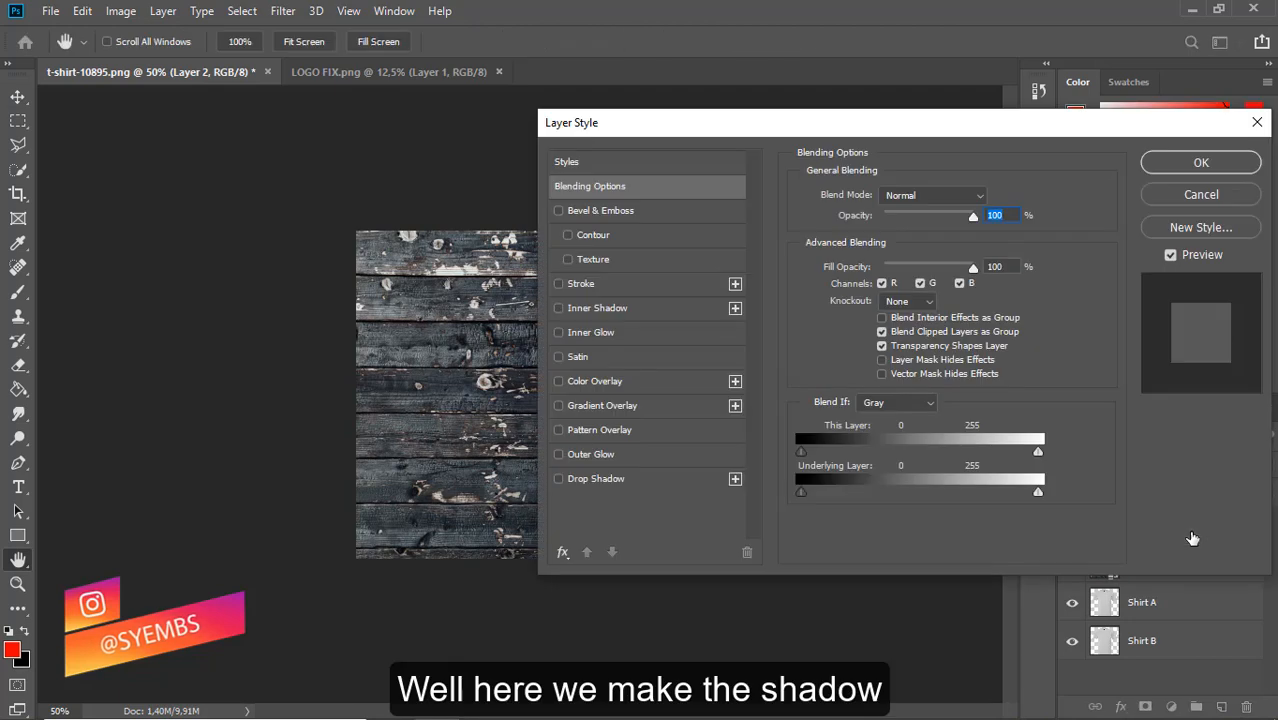
{"action": "left_click", "coordinate": [559, 479]}
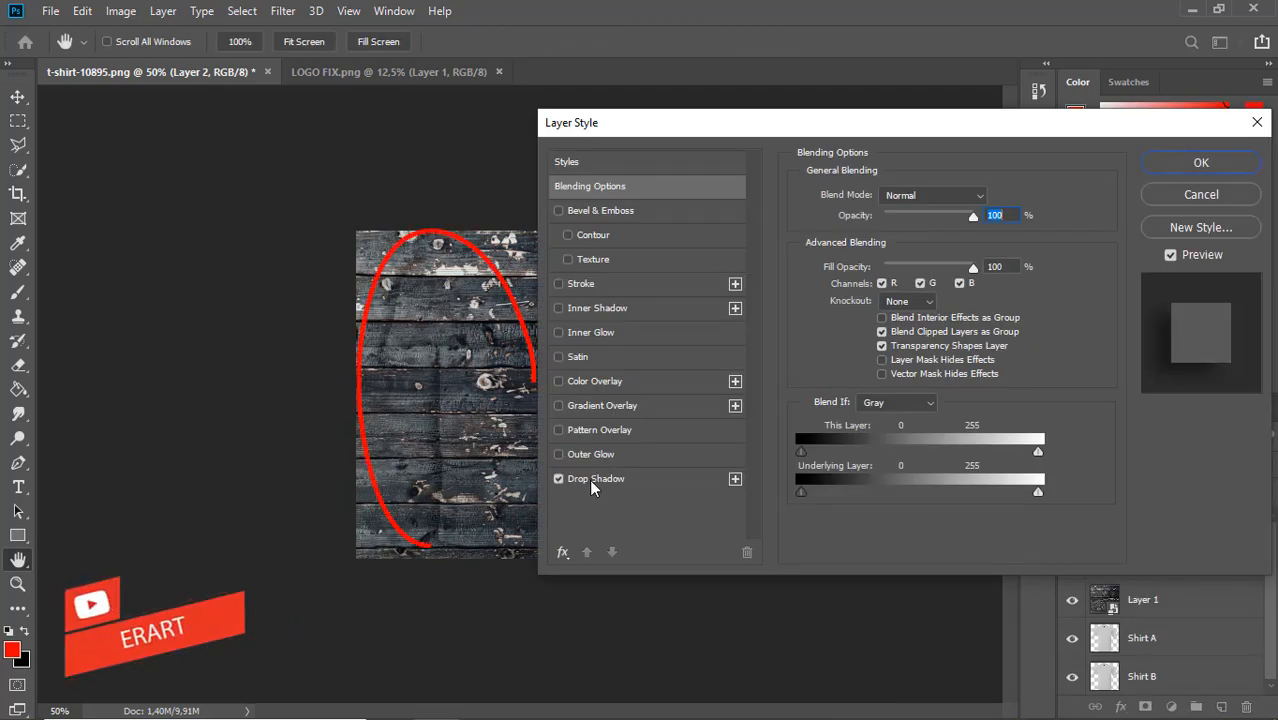
{"action": "left_click", "coordinate": [591, 480]}
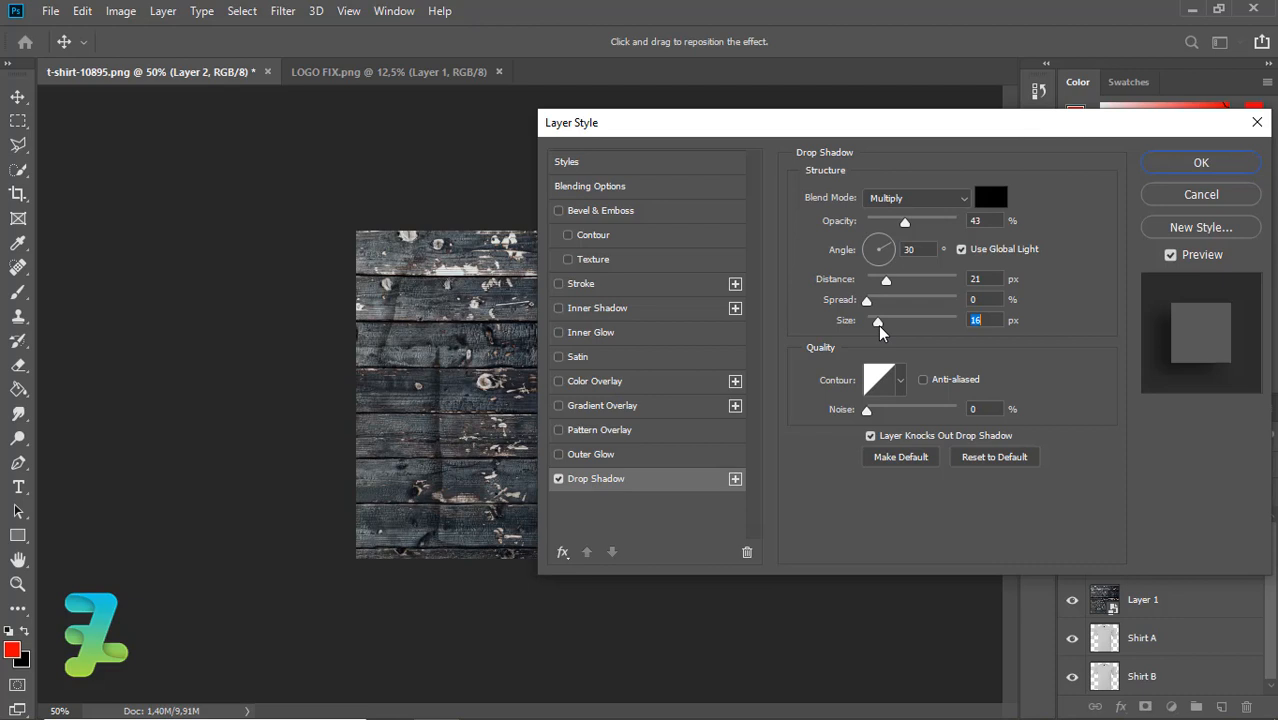
{"action": "left_click", "coordinate": [1159, 170]}
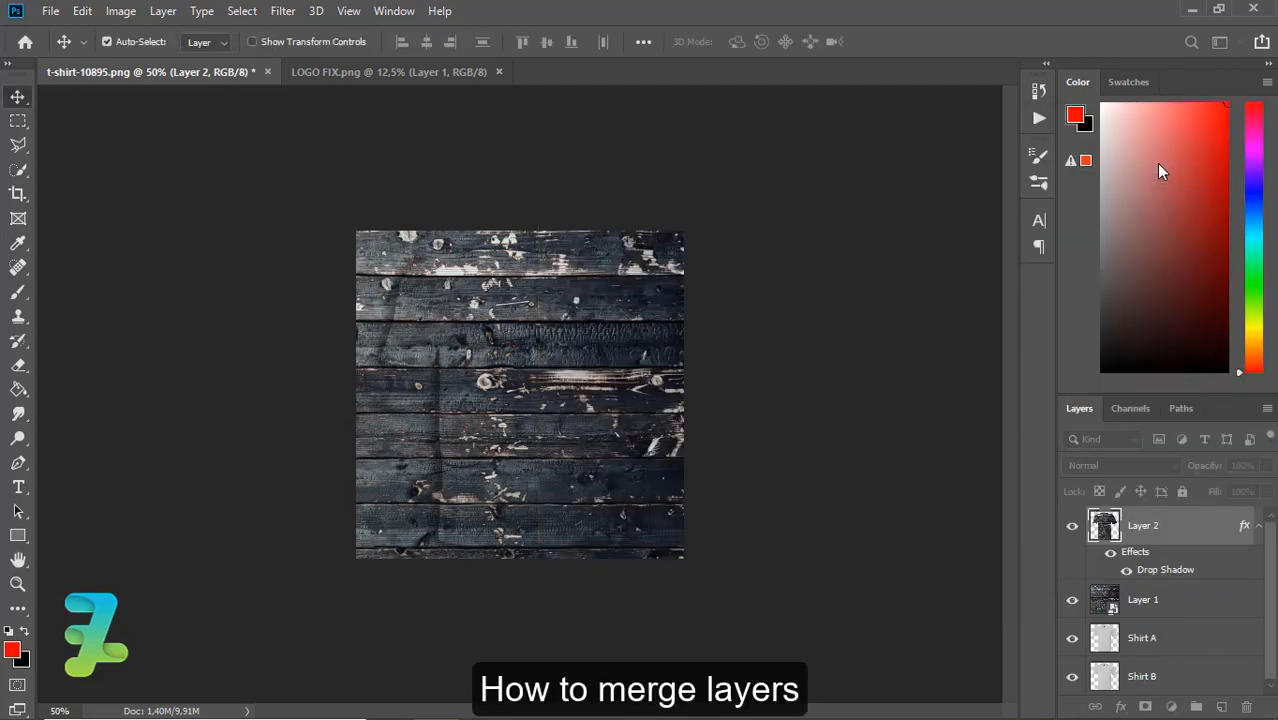
{"action": "left_click", "coordinate": [1200, 601], "text": "ctrl"}
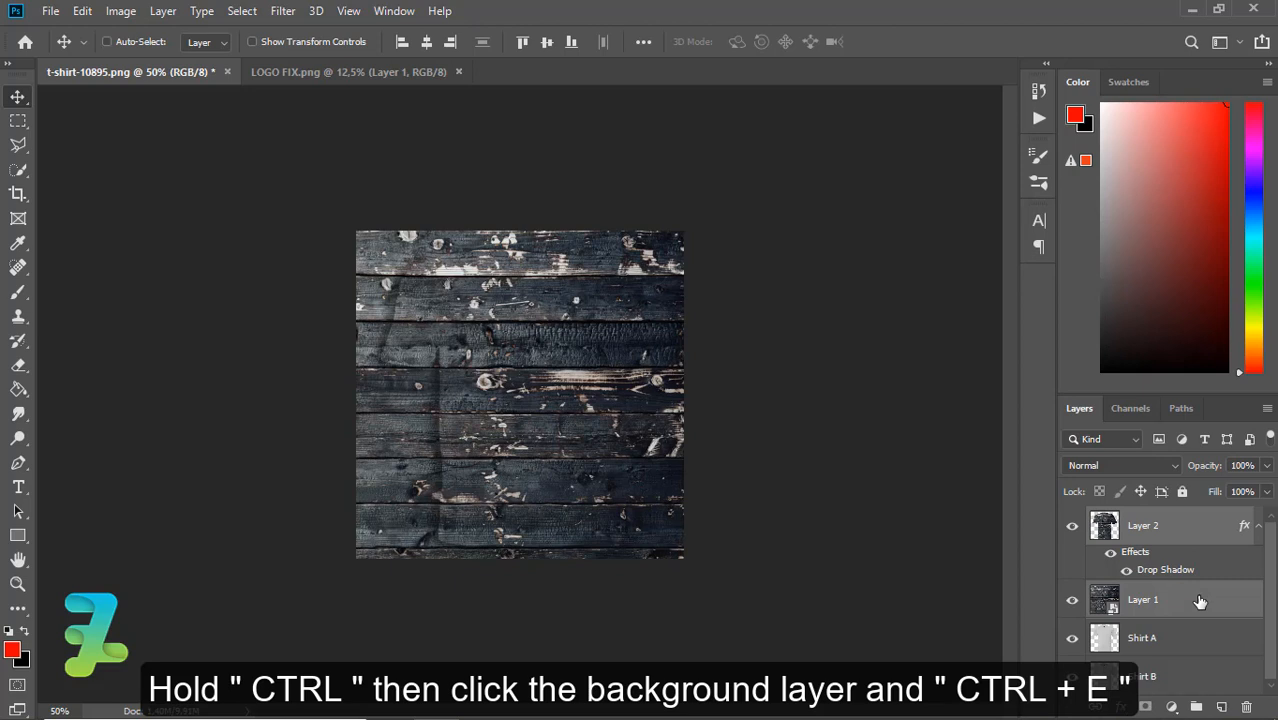
{"action": "key", "text": "ctrl+e"}
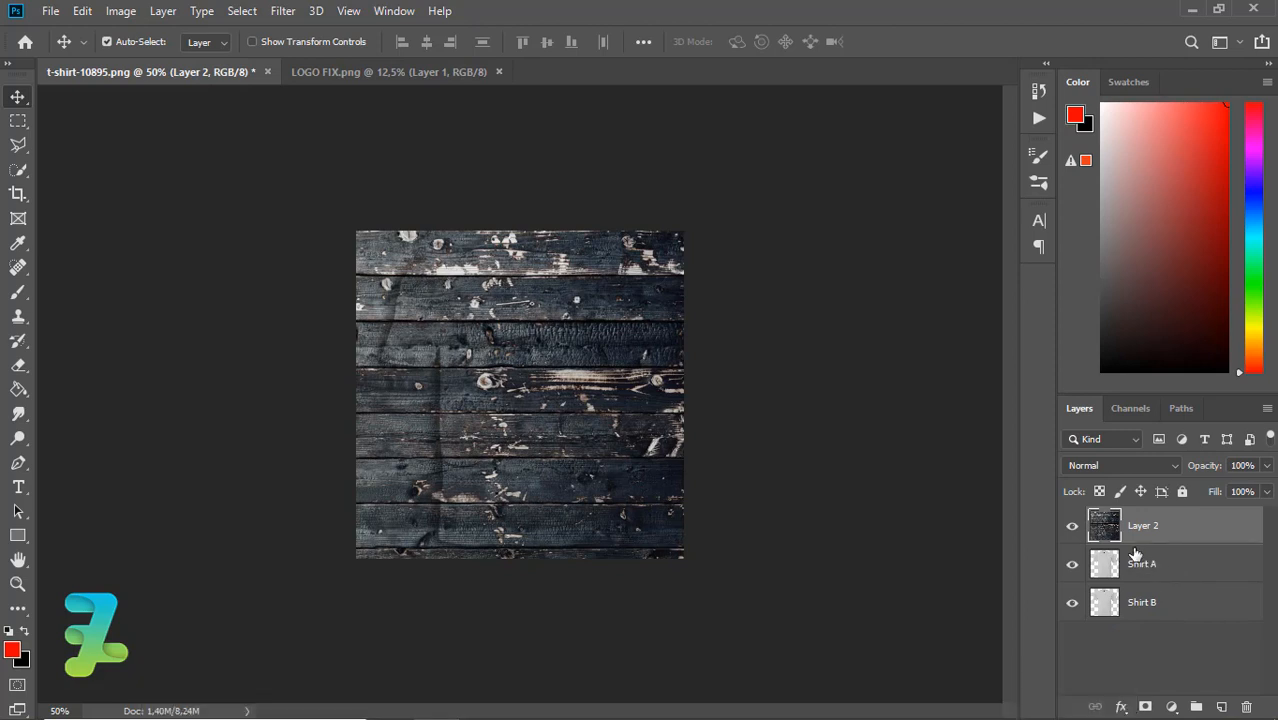
Mask the merged wood layer with the Shirt A outline contracted by 1 pixel, inverting the mask so the wood surrounds the shirt.
{"action": "left_click", "coordinate": [1097, 572], "text": "ctrl"}
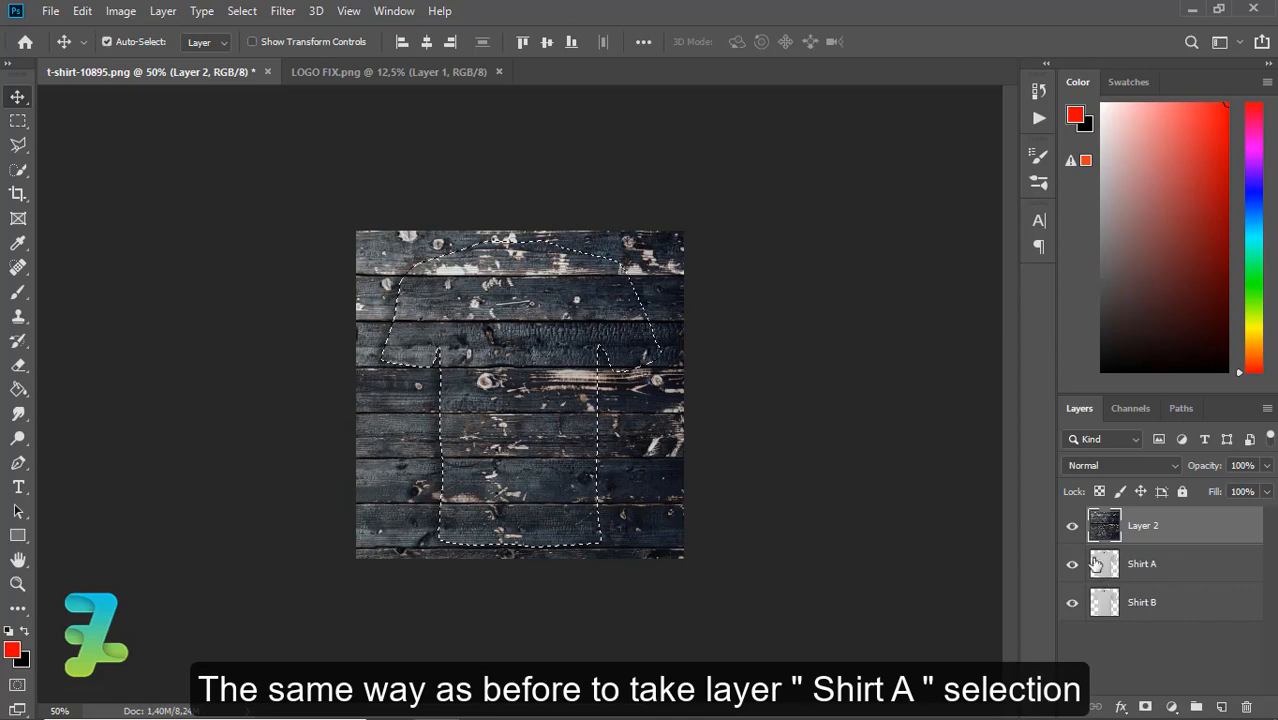
{"action": "left_click", "coordinate": [245, 12]}
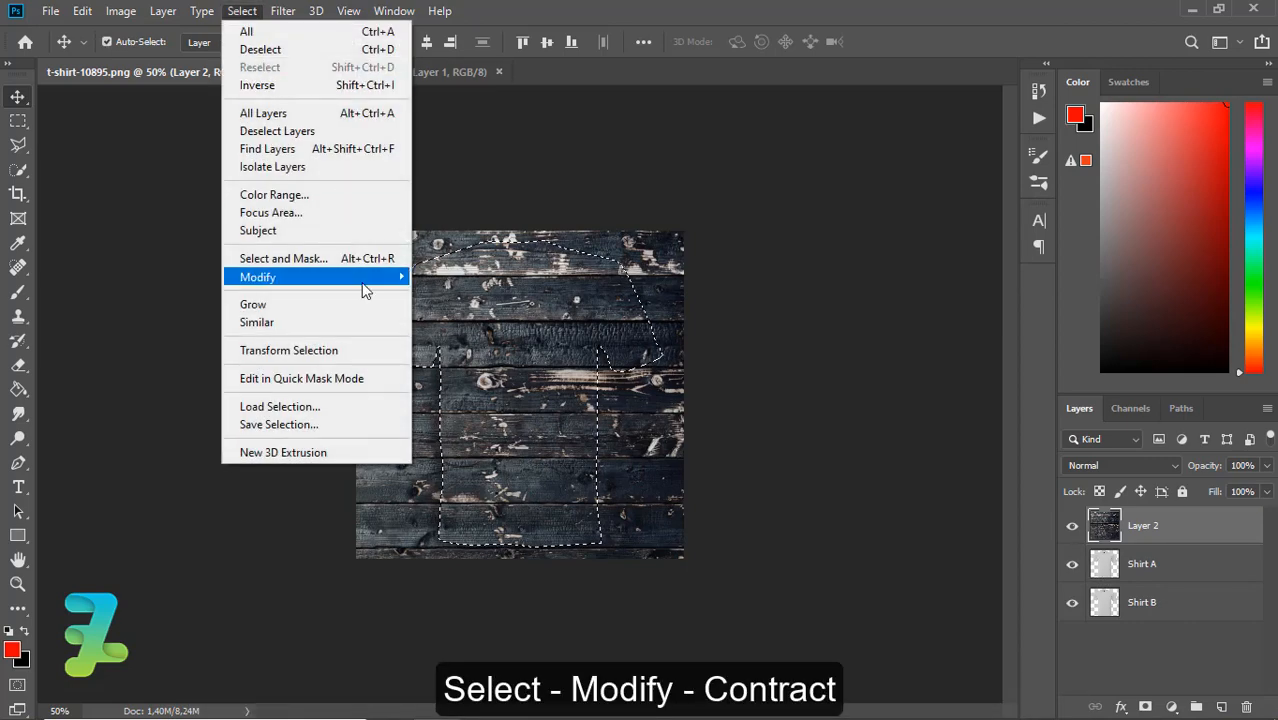
{"action": "mouse_move", "coordinate": [369, 290]}
{"action": "left_click", "coordinate": [447, 330]}
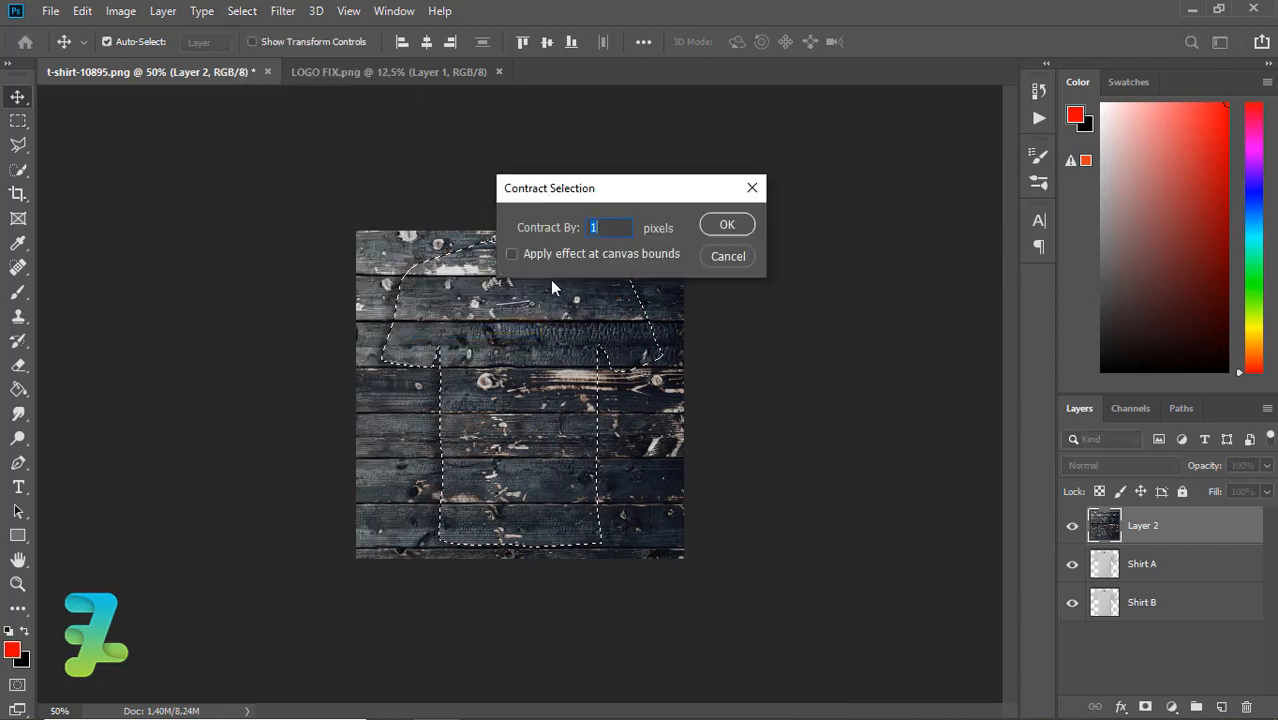
{"action": "left_click", "coordinate": [733, 225]}
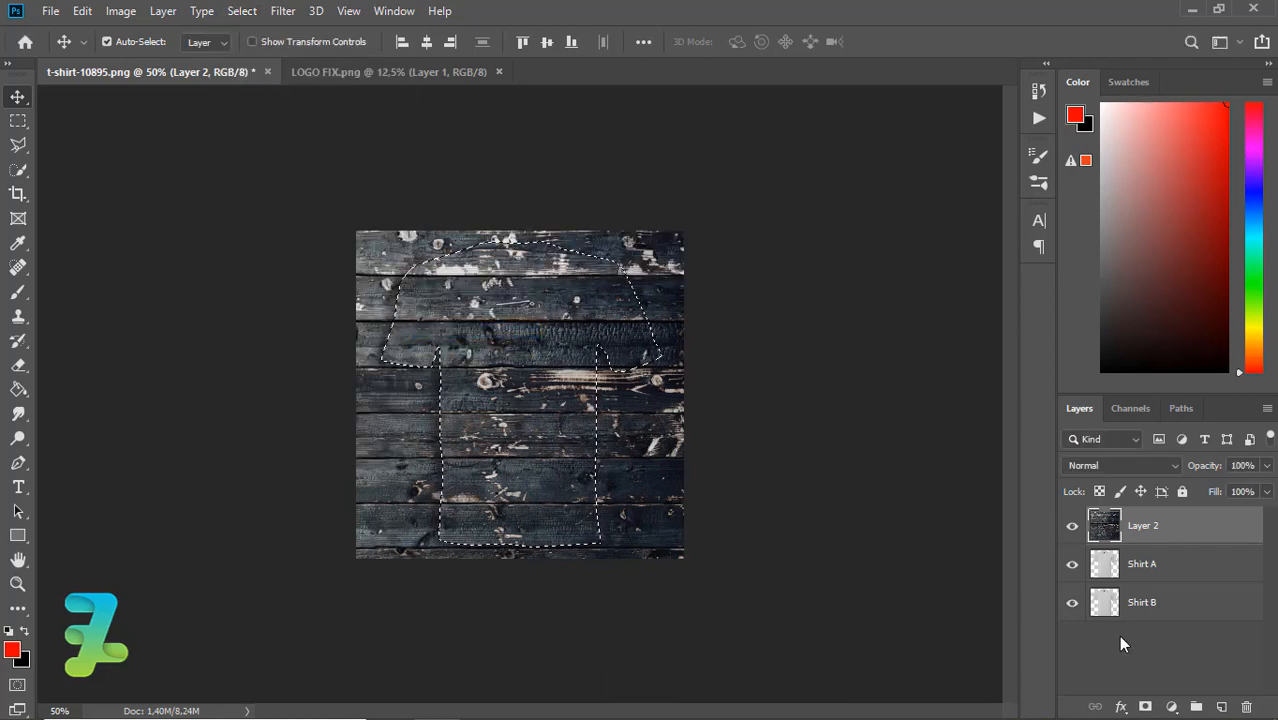
{"action": "left_click", "coordinate": [1146, 707]}
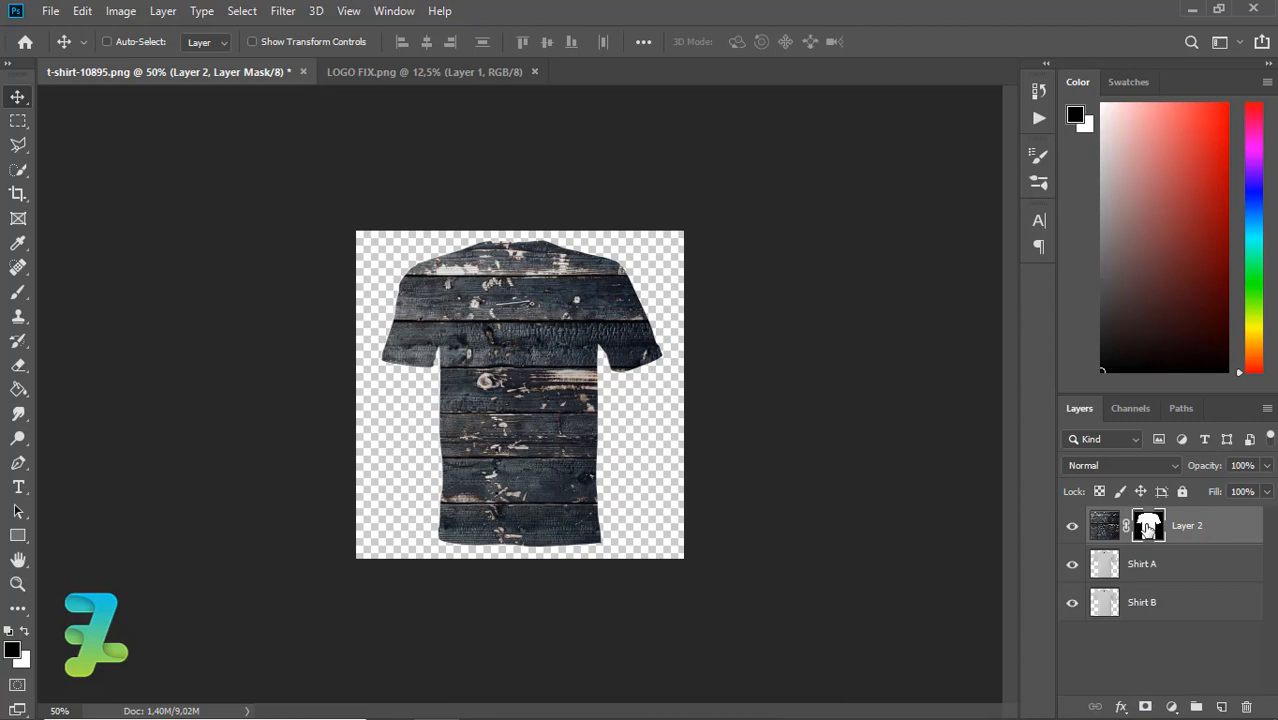
{"action": "key", "text": "ctrl+i"}
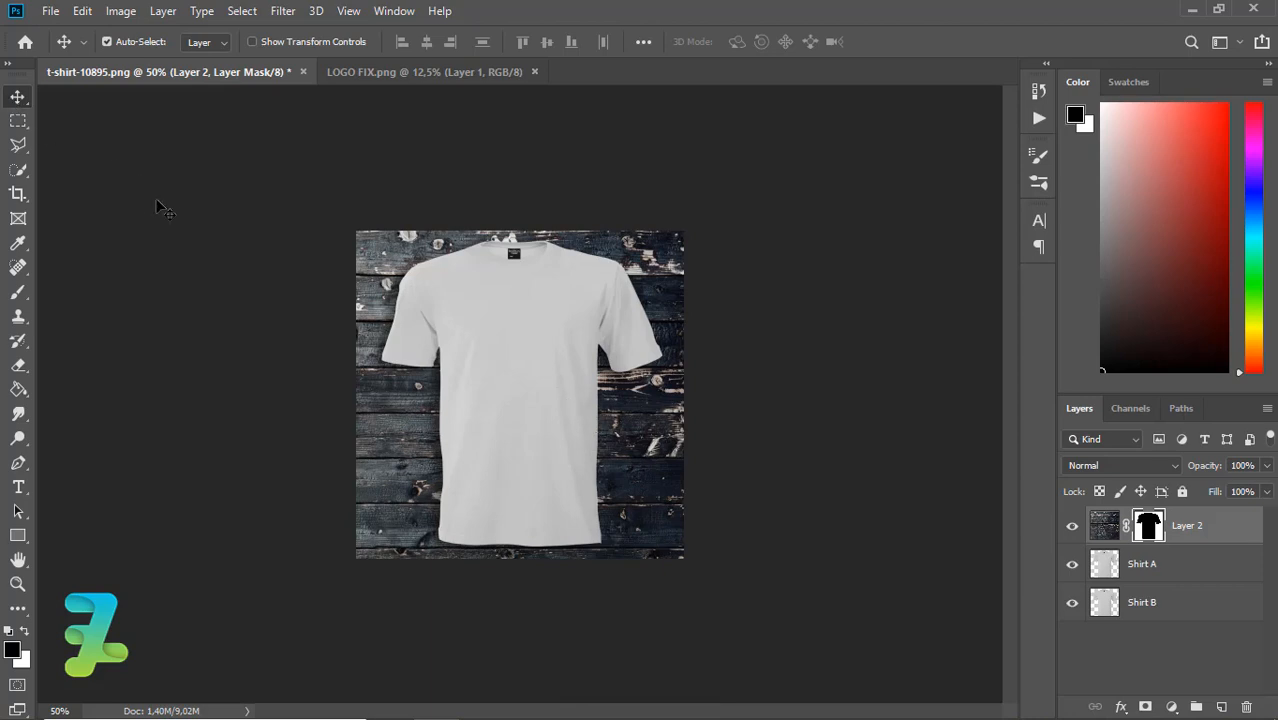
Rename the masked wood layer as BG.
{"action": "double_click", "coordinate": [1188, 526]}
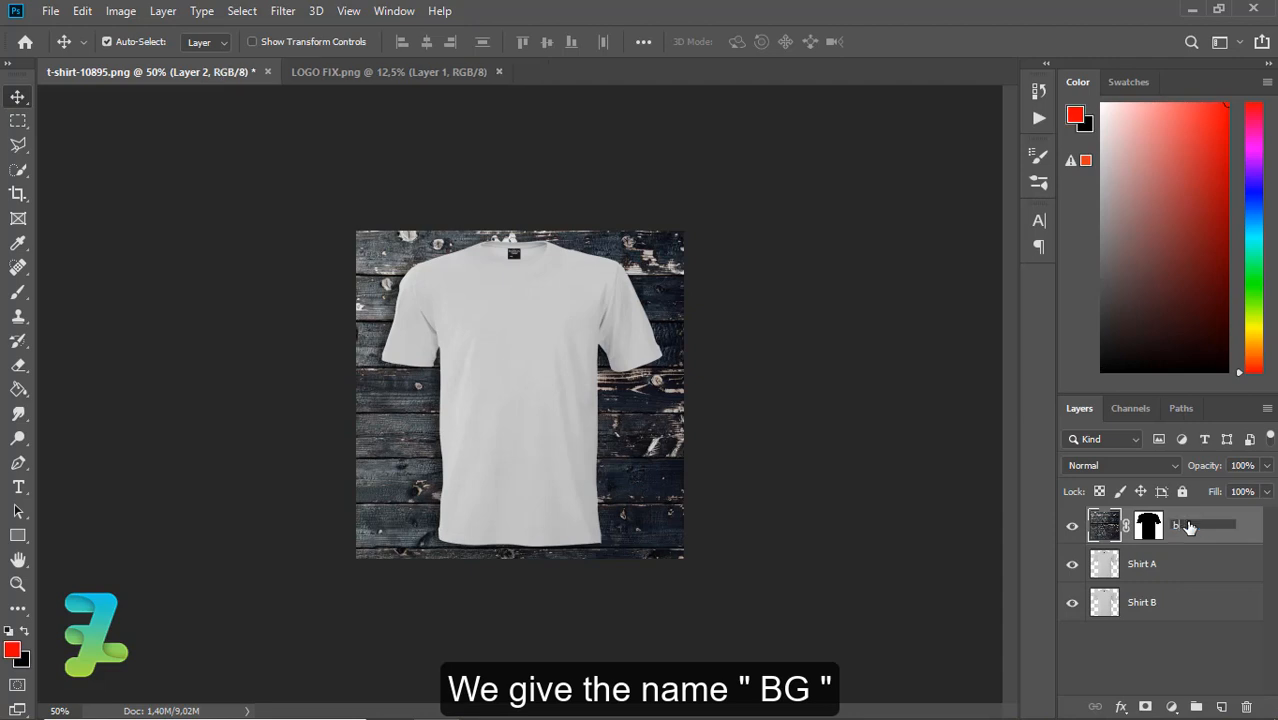
{"action": "type", "text": "NG"}
{"action": "key", "text": "BackSpace"}
{"action": "key", "text": "BackSpace"}
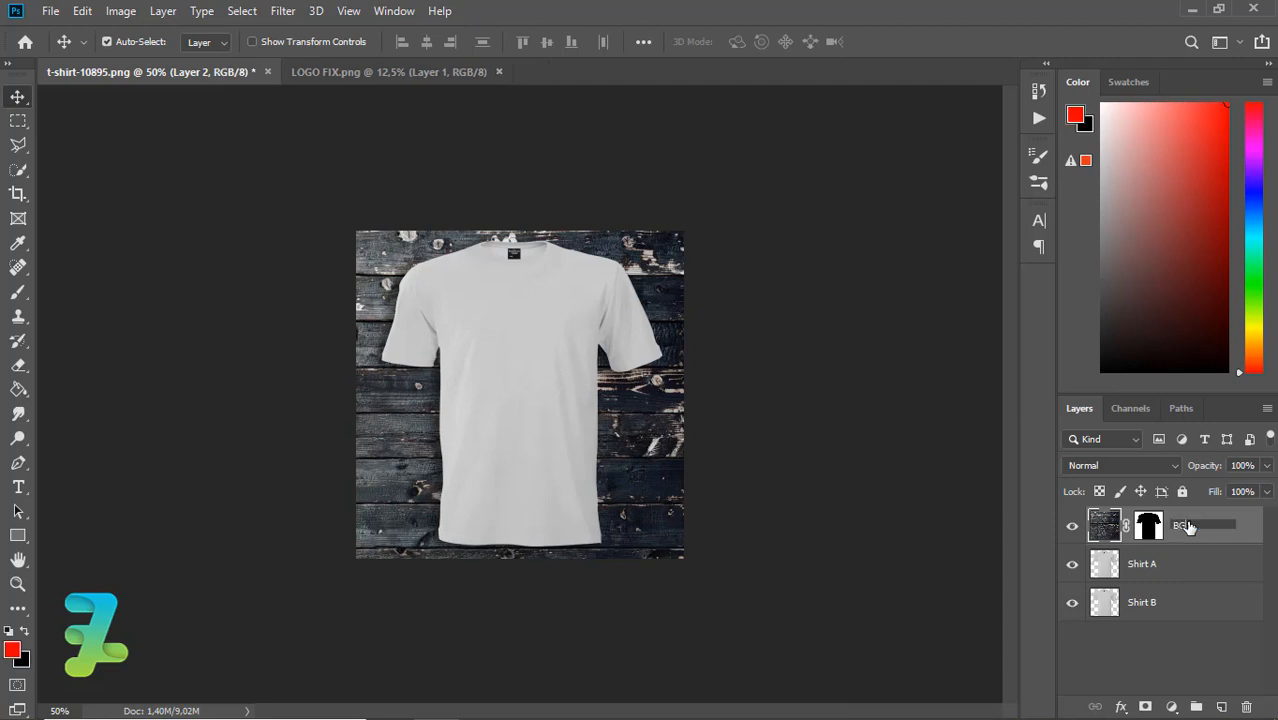
{"action": "left_click", "coordinate": [1181, 655]}
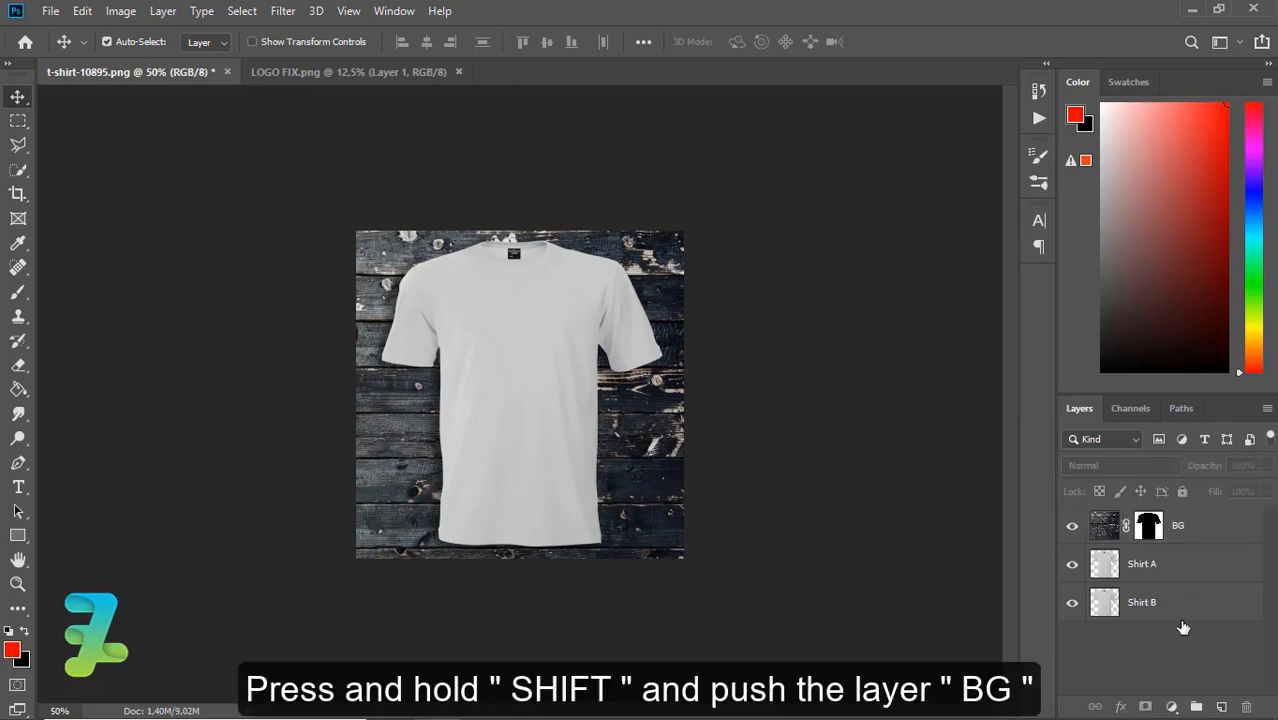
Group the BG, Shirt A and Shirt B layers and name the group Shirt.
{"action": "left_click", "coordinate": [1177, 610]}
{"action": "left_click", "coordinate": [1190, 538], "text": "shift"}
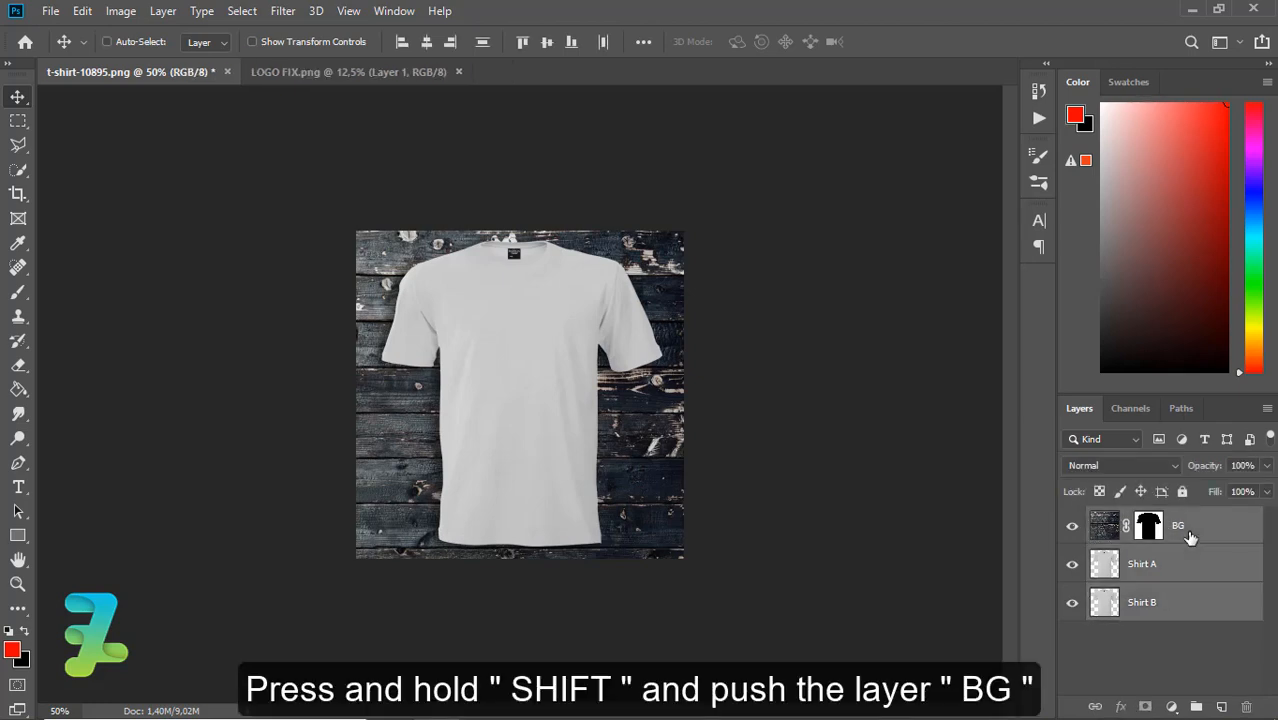
{"action": "key", "text": "ctrl+g"}
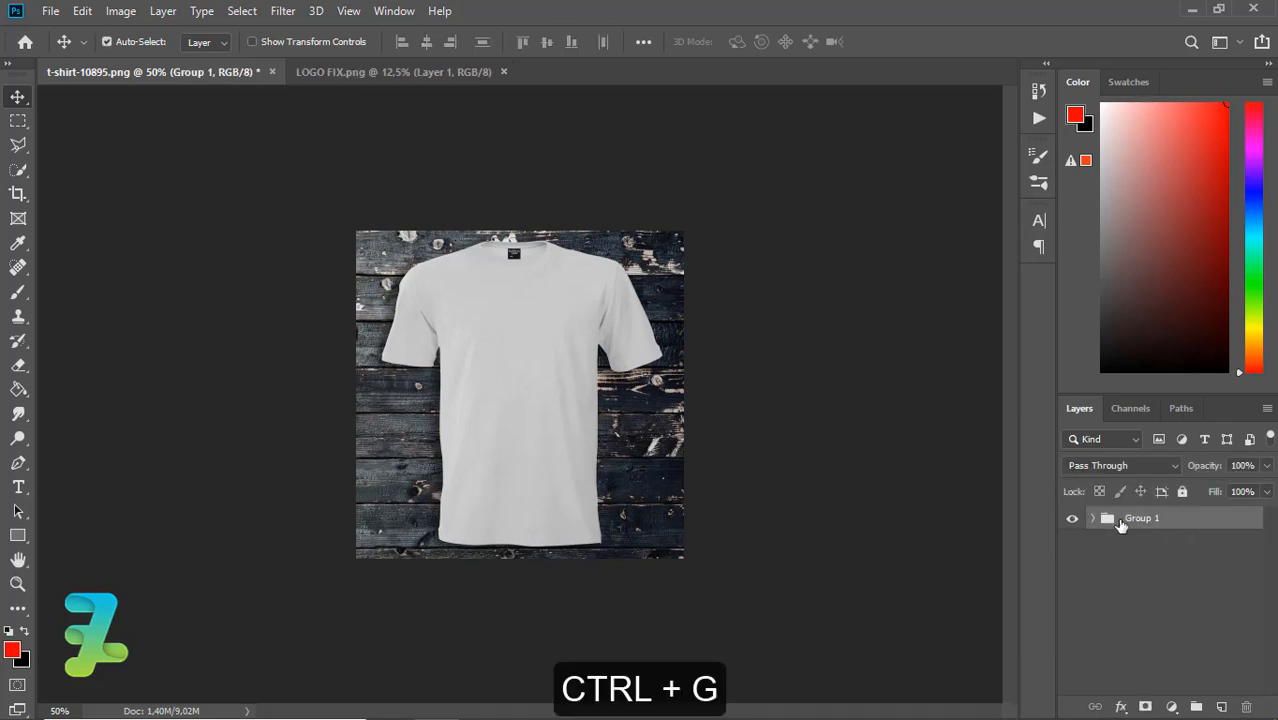
{"action": "double_click", "coordinate": [1142, 519]}
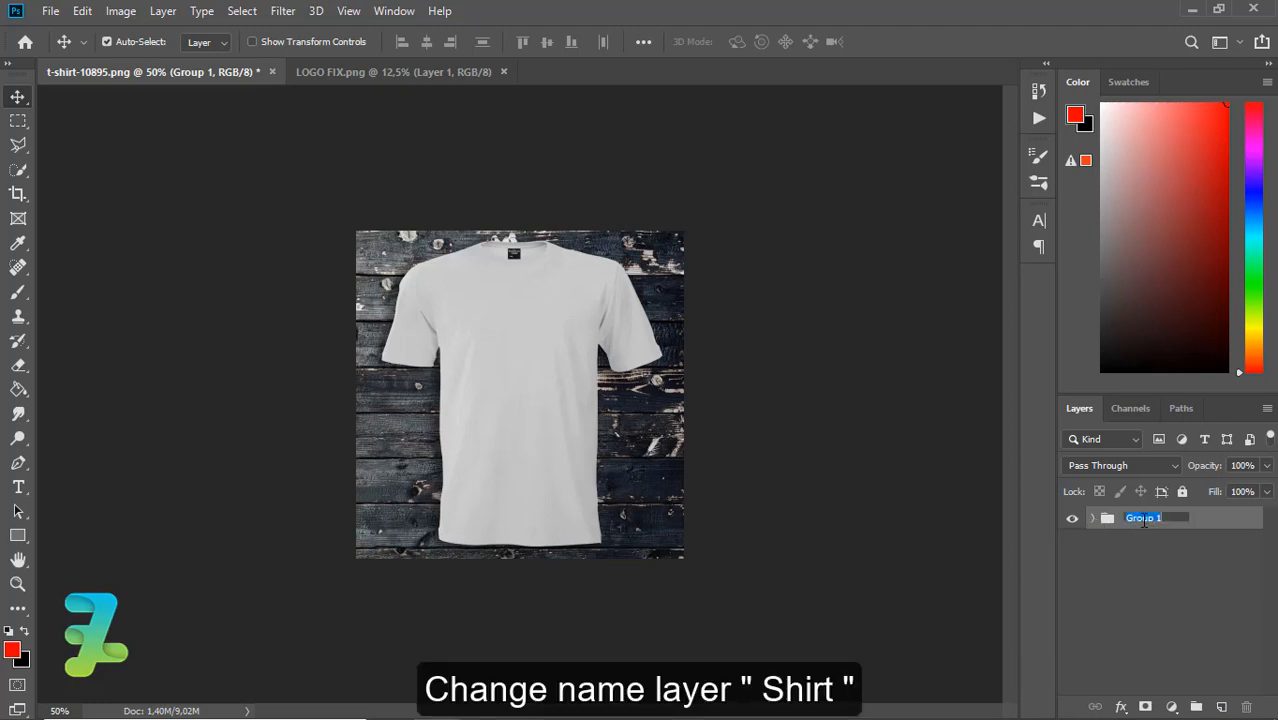
{"action": "type", "text": "S"}
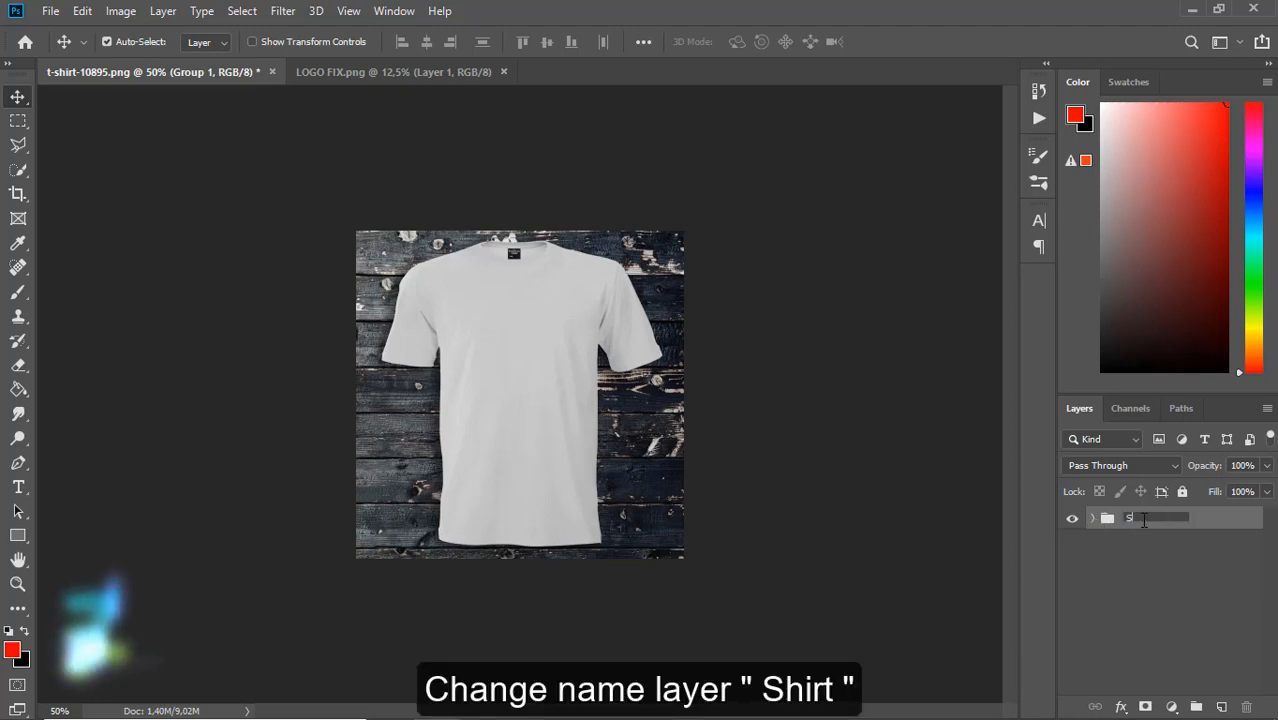
{"action": "type", "text": "i"}
{"action": "key", "text": "BackSpace"}
{"action": "key", "text": "BackSpace"}
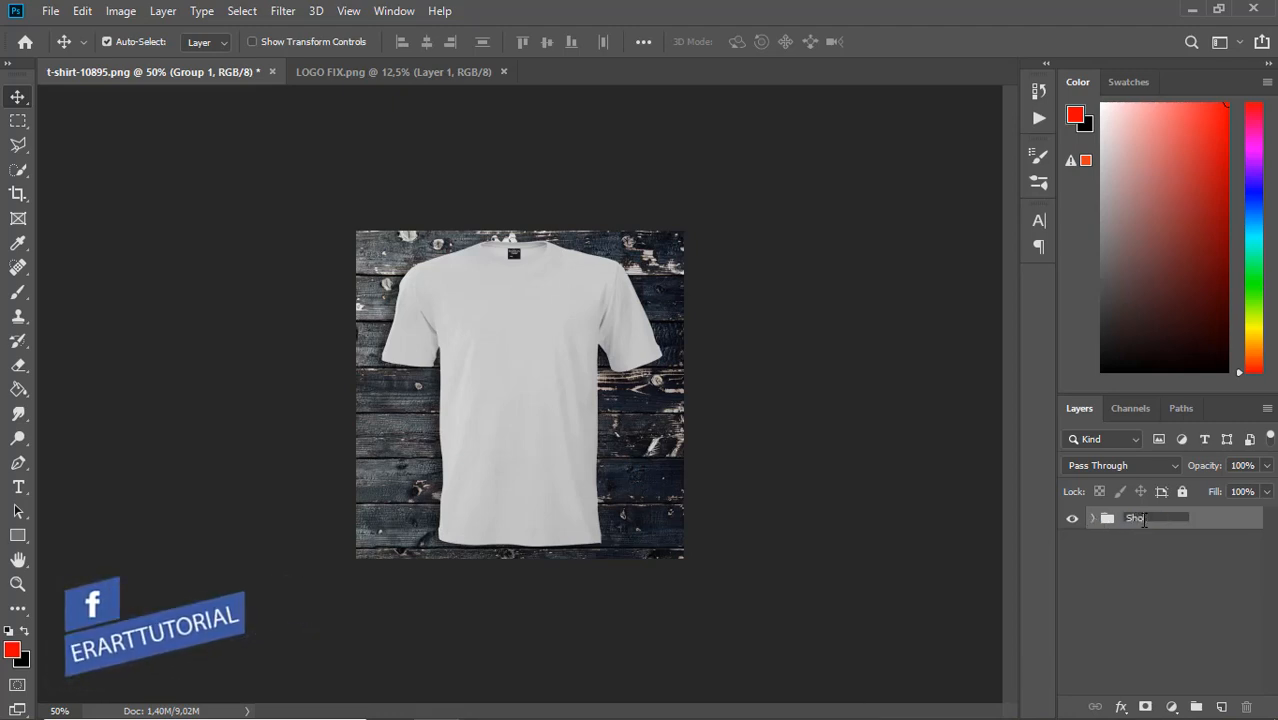
{"action": "type", "text": "t"}
{"action": "left_click", "coordinate": [1131, 556]}
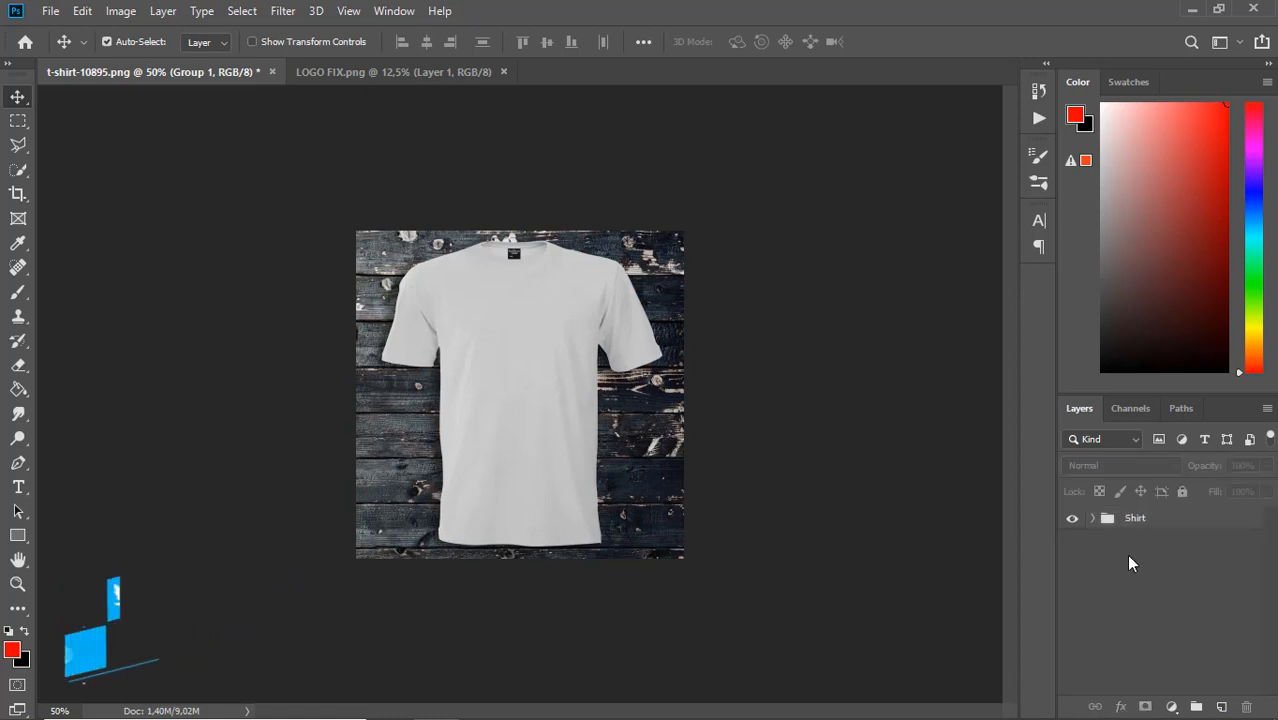
Set the blend mode of the Shirt A layer inside the Shirt group to Multiply.
{"action": "left_click", "coordinate": [1093, 518]}
{"action": "left_click", "coordinate": [1130, 590]}
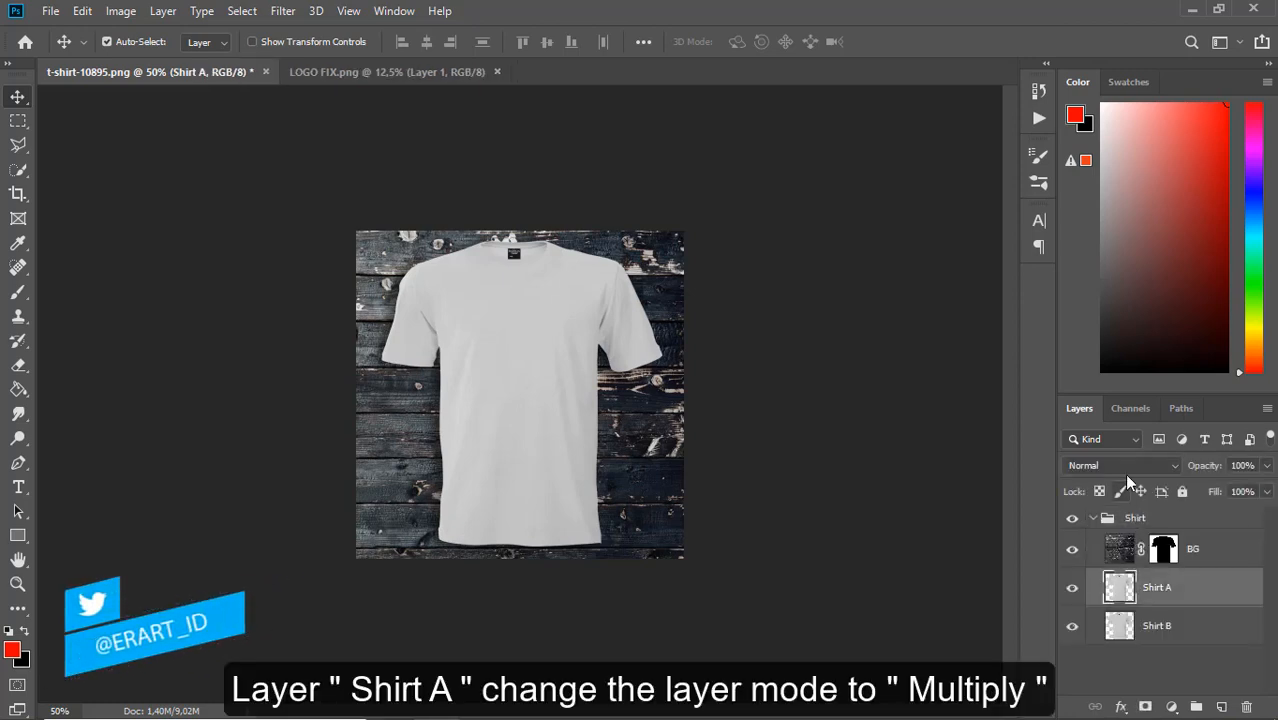
{"action": "left_click", "coordinate": [1136, 465]}
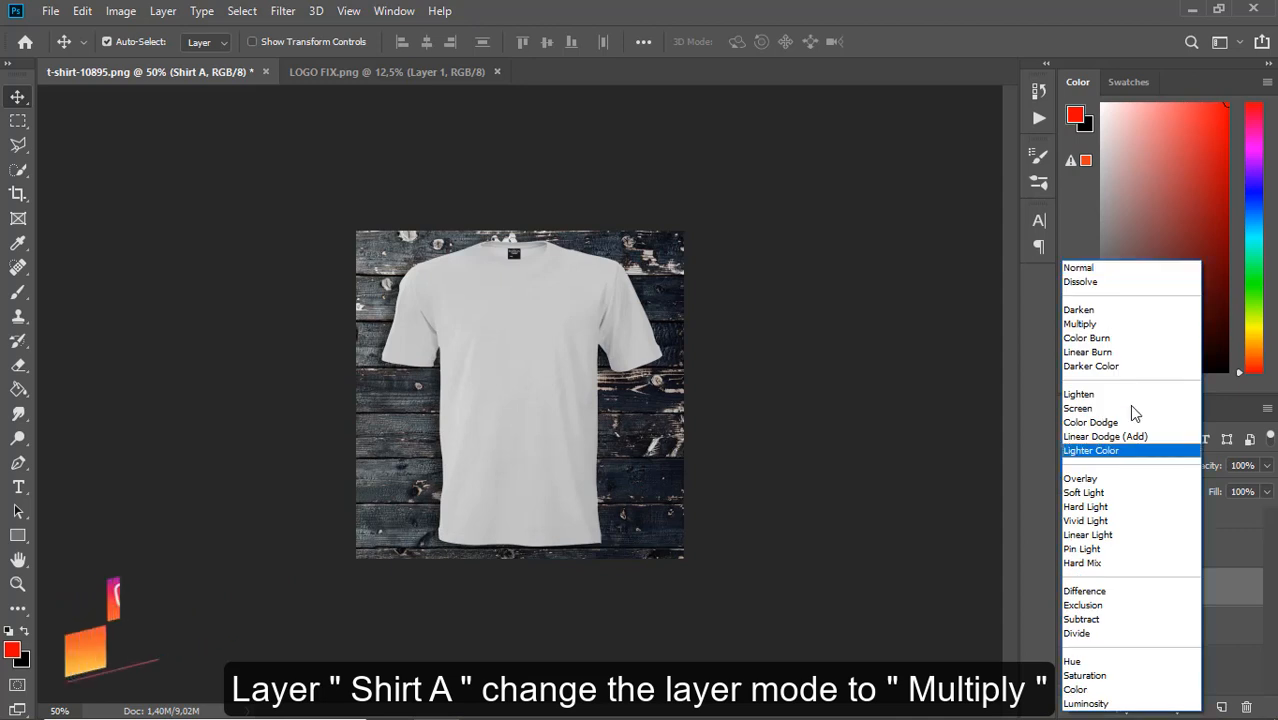
{"action": "left_click", "coordinate": [1080, 324]}
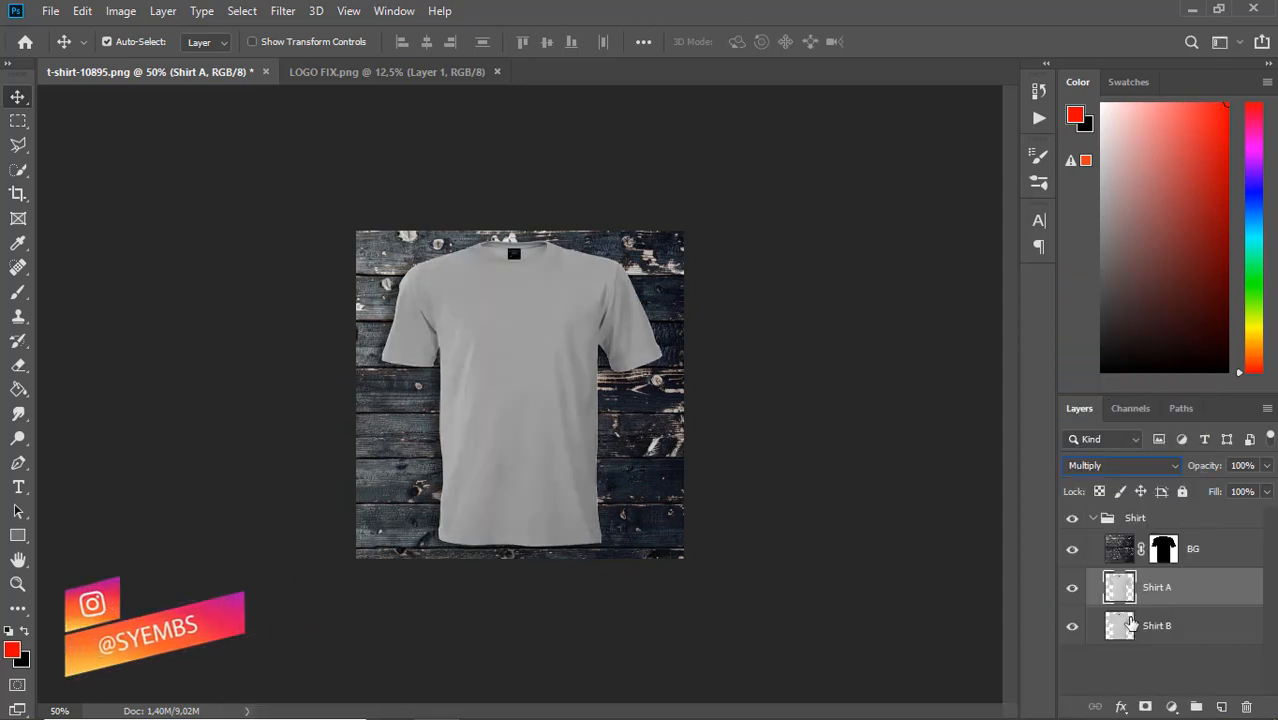
Set the Shirt B layer's blend mode to Overlay and its opacity to 17%, and collapse the Shirt group.
{"action": "left_click", "coordinate": [1130, 625]}
{"action": "left_click", "coordinate": [1174, 463]}
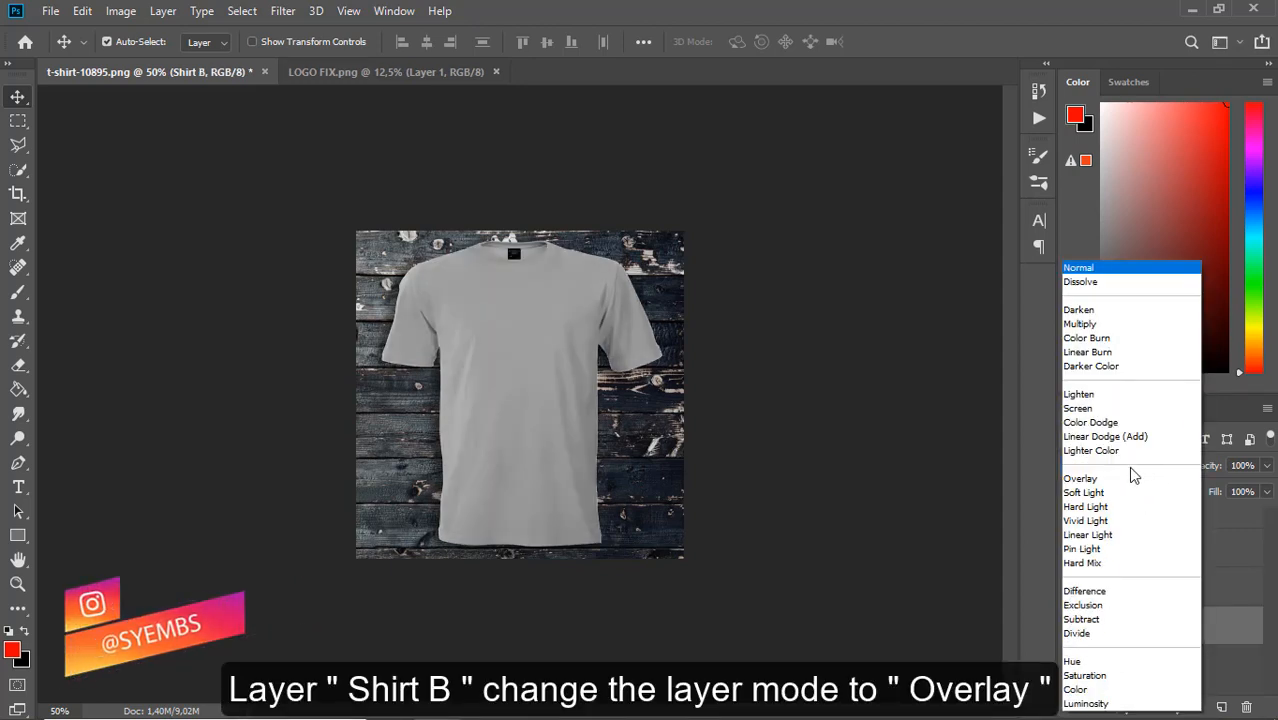
{"action": "left_click", "coordinate": [1125, 473]}
{"action": "left_click", "coordinate": [1266, 466]}
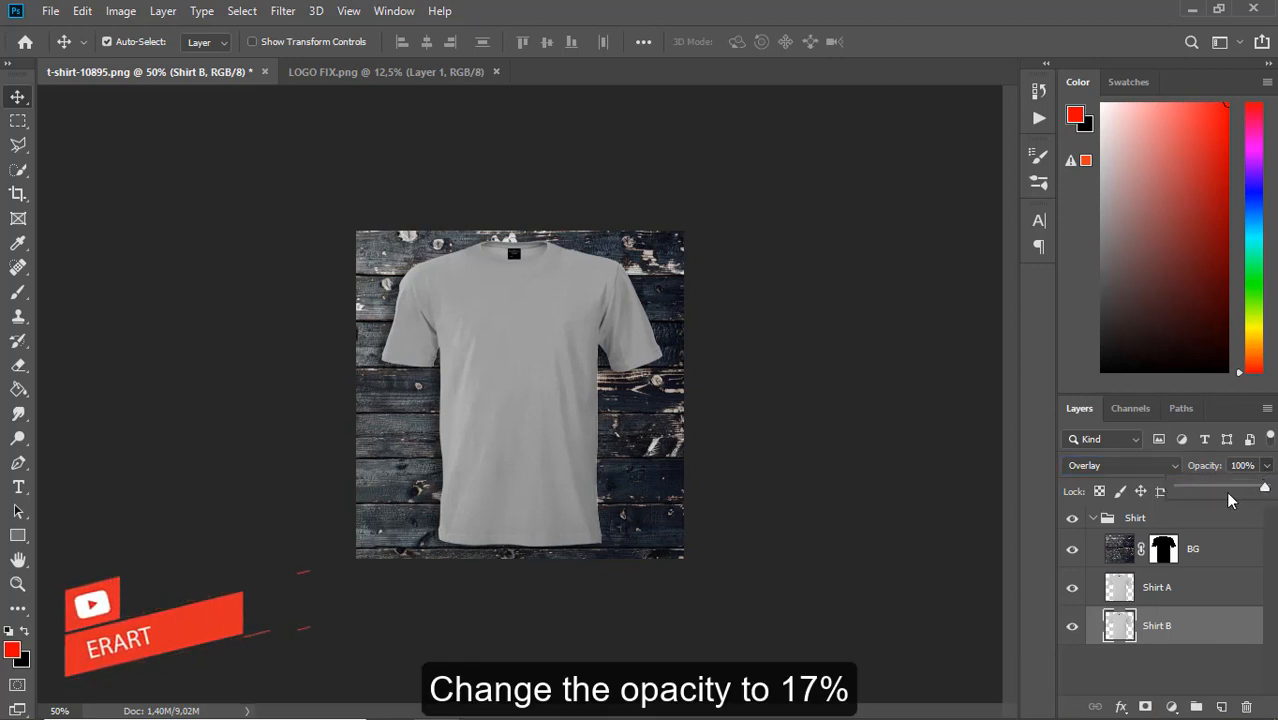
{"action": "left_click_drag", "start_coordinate": [1238, 489], "coordinate": [1193, 487]}
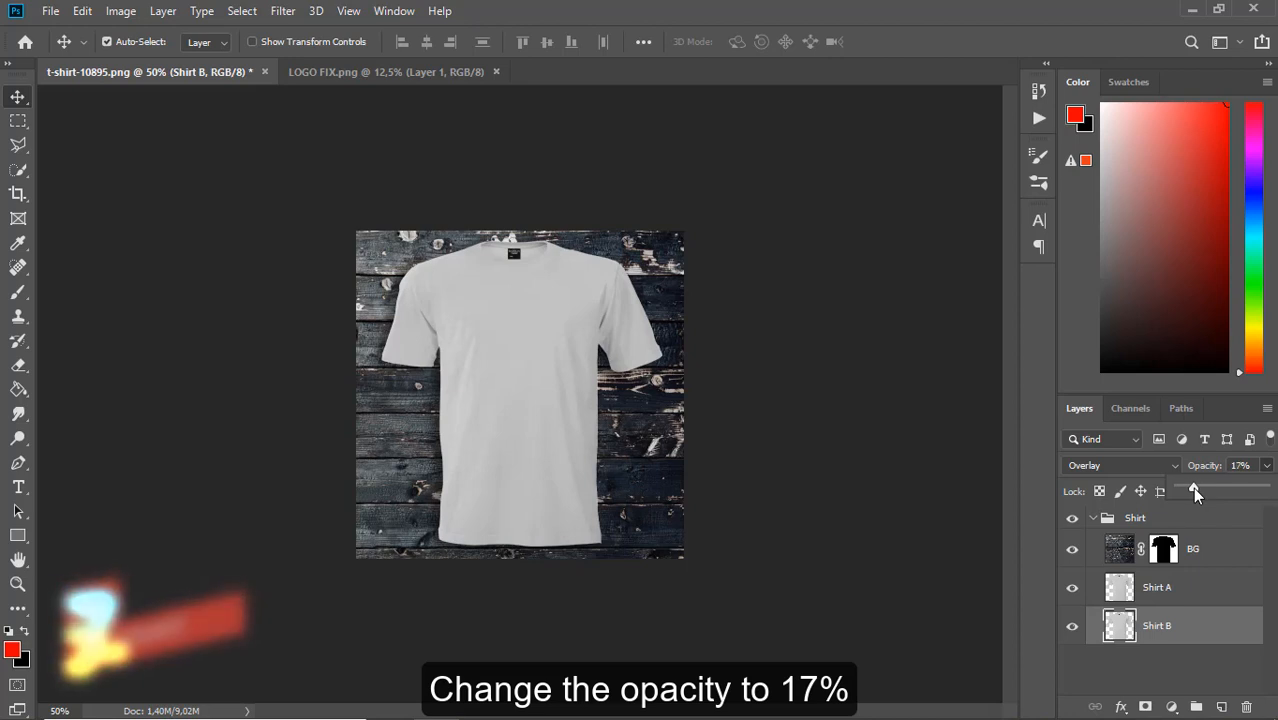
{"action": "left_click", "coordinate": [1110, 517]}
{"action": "left_click", "coordinate": [1092, 517]}
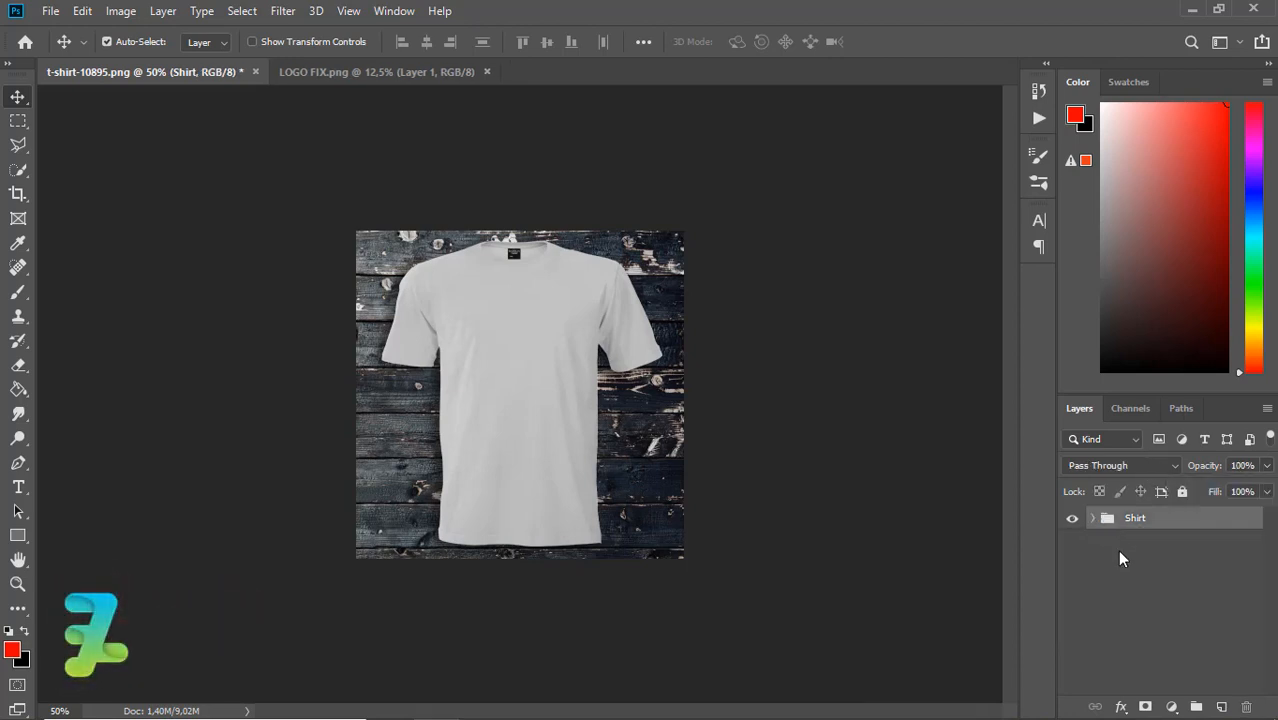
Add a red Solid Color fill layer and place it beneath the Shirt group.
{"action": "left_click", "coordinate": [1172, 707]}
{"action": "left_click", "coordinate": [1158, 371]}
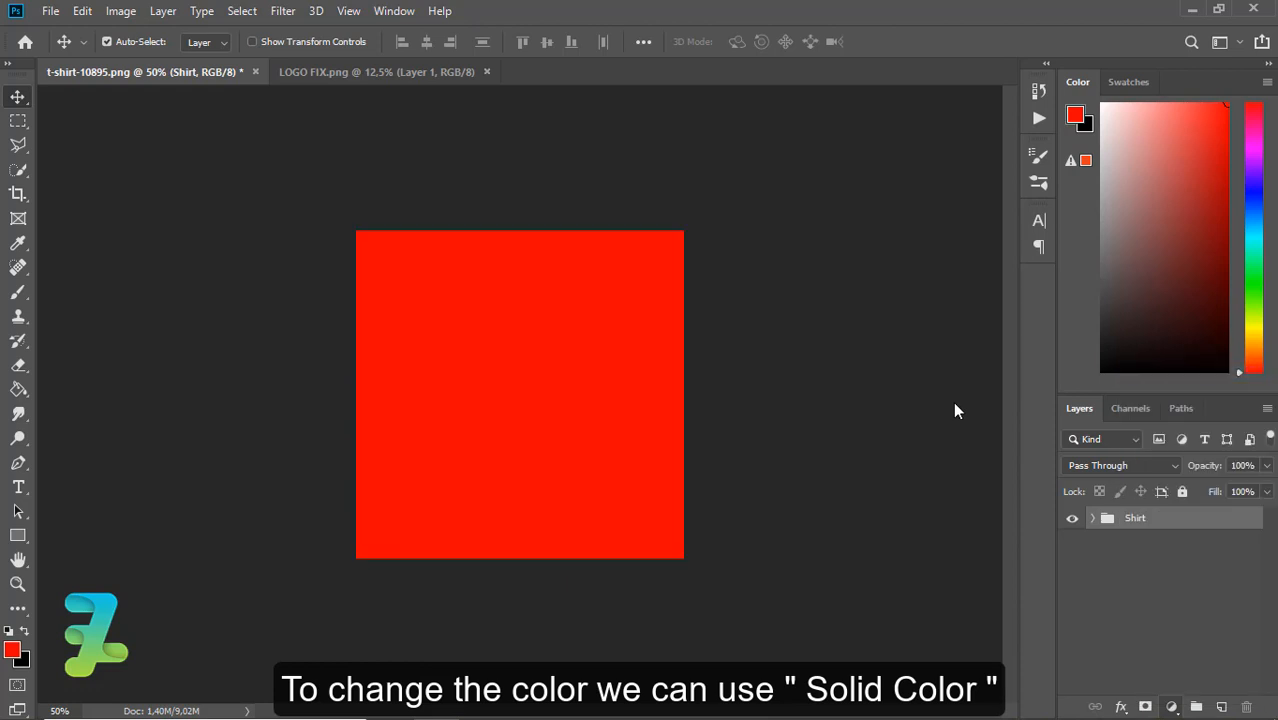
{"action": "left_click", "coordinate": [1204, 226]}
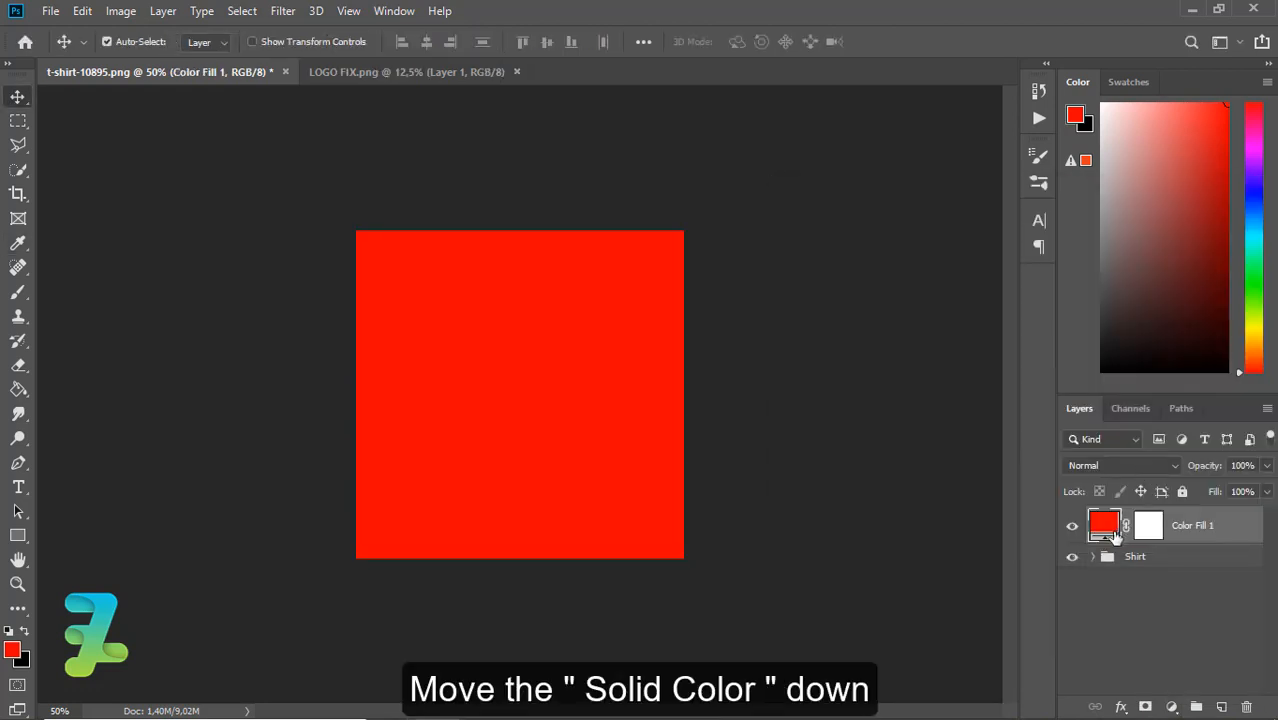
{"action": "left_click_drag", "start_coordinate": [1115, 535], "coordinate": [1109, 572]}
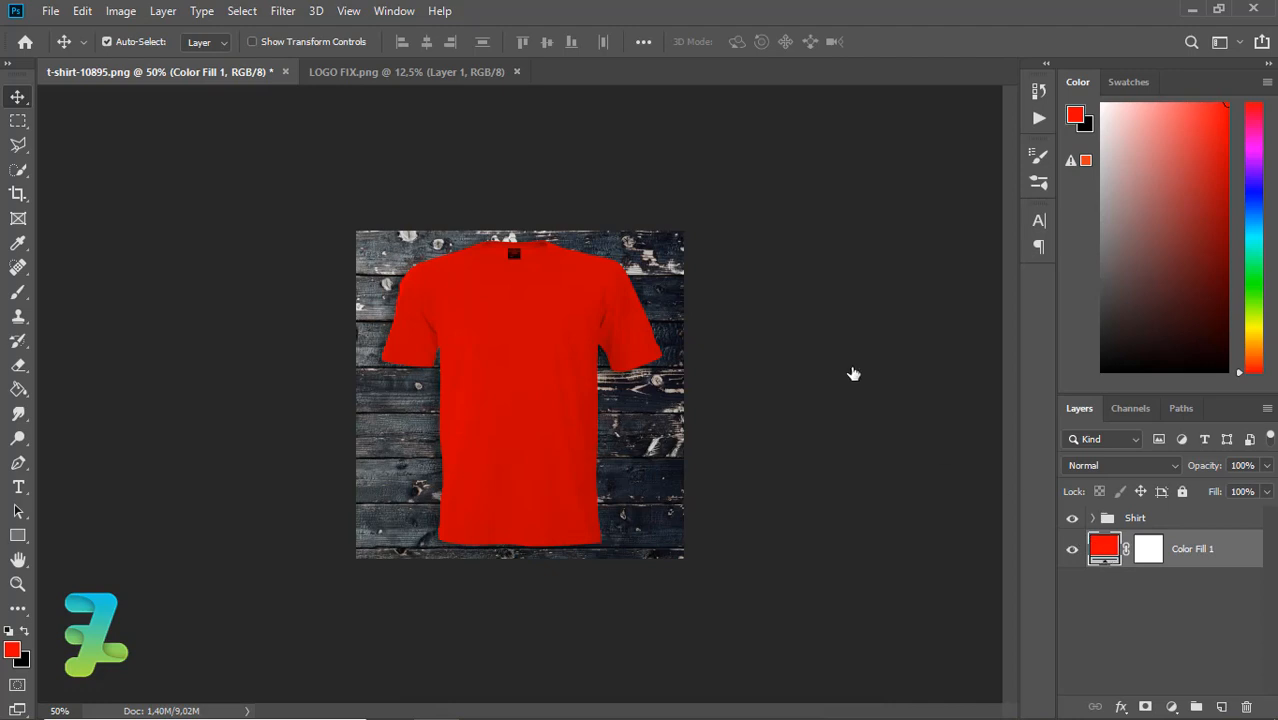
Change the Color Fill 1 layer's colour to blue 1b8fba.
{"action": "double_click", "coordinate": [1104, 548]}
{"action": "left_click", "coordinate": [959, 297]}
{"action": "left_click", "coordinate": [997, 285]}
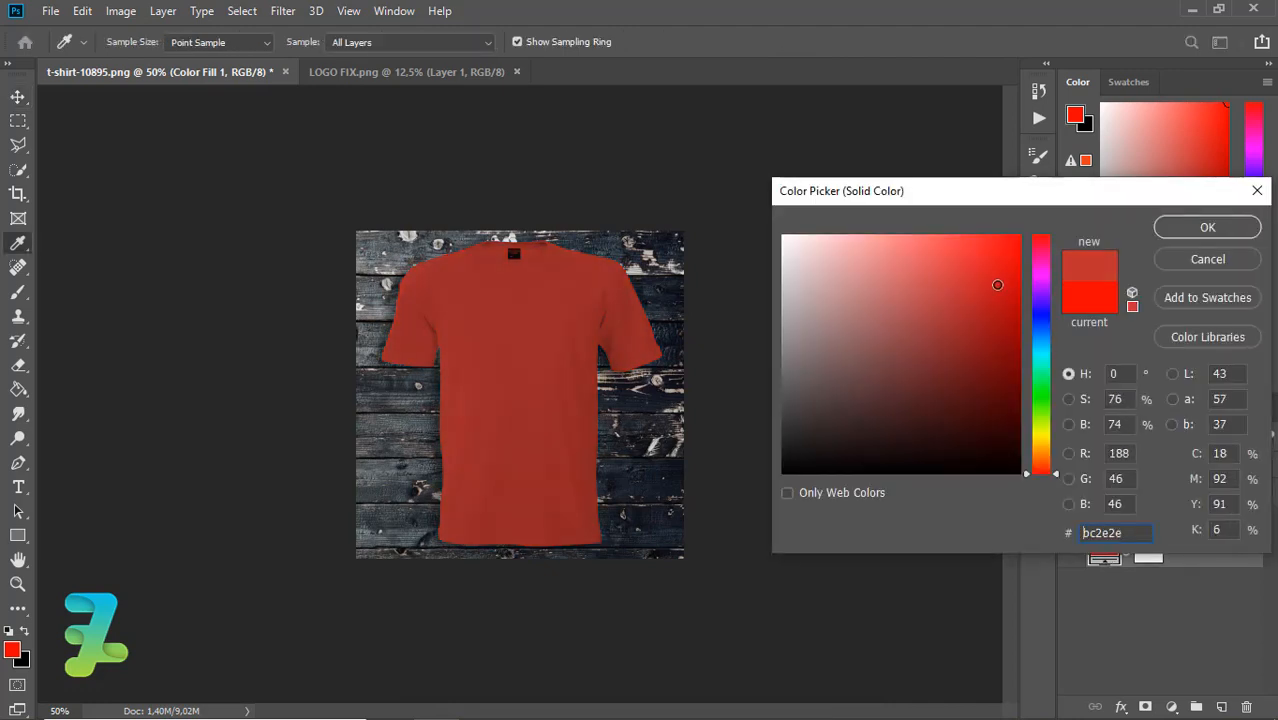
{"action": "left_click", "coordinate": [986, 299]}
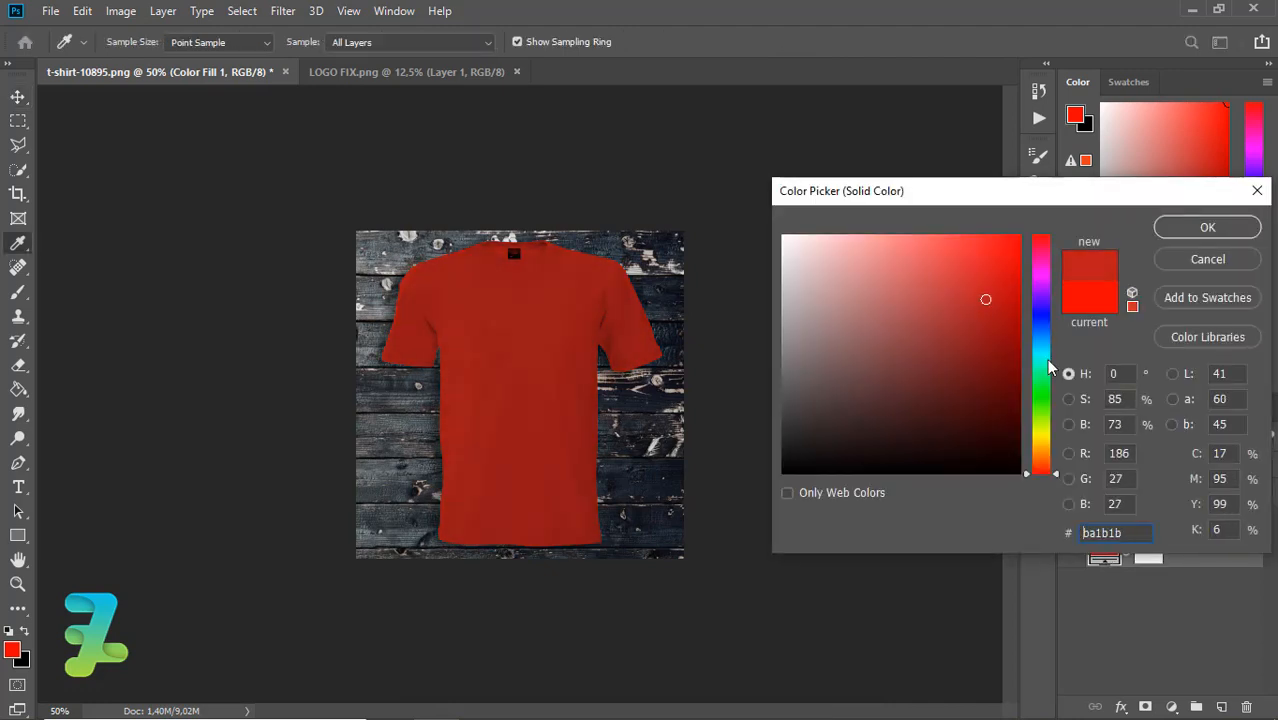
{"action": "left_click", "coordinate": [1043, 433]}
{"action": "mouse_move", "coordinate": [1042, 347]}
{"action": "left_mouse_down"}
{"action": "mouse_move", "coordinate": [1038, 326]}
{"action": "mouse_move", "coordinate": [1042, 348]}
{"action": "left_mouse_up"}
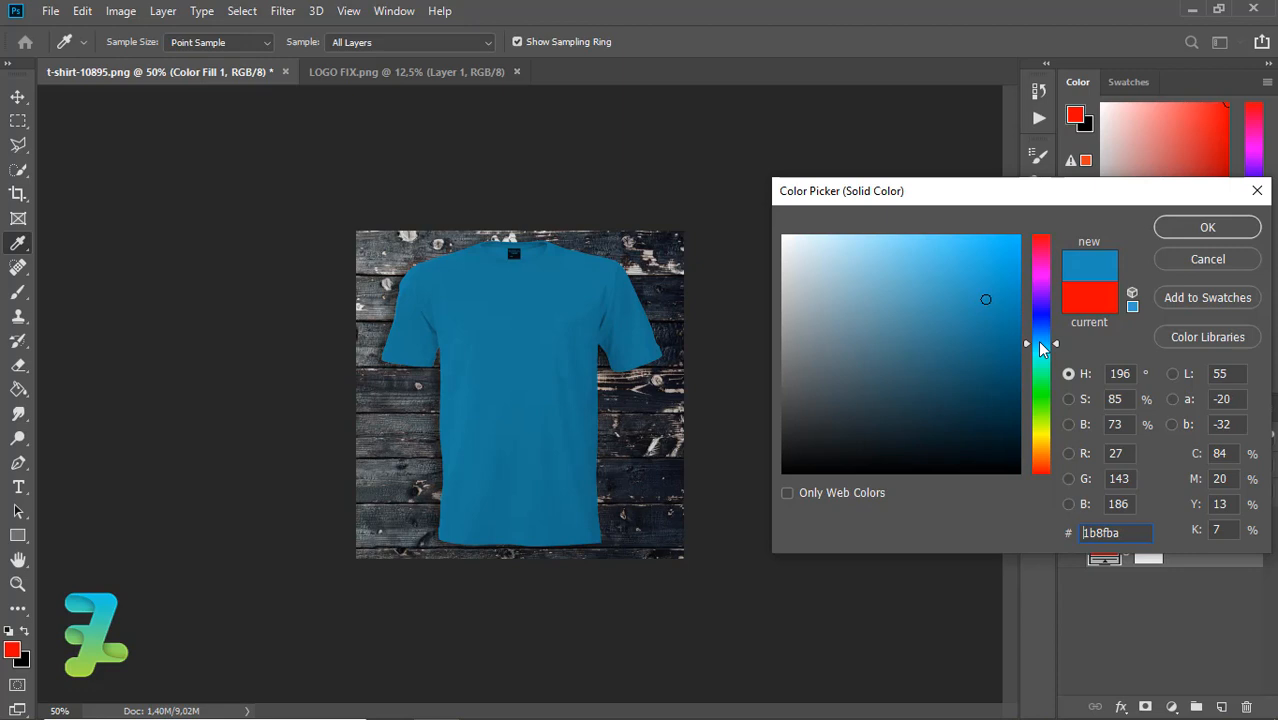
{"action": "left_click", "coordinate": [1182, 227]}
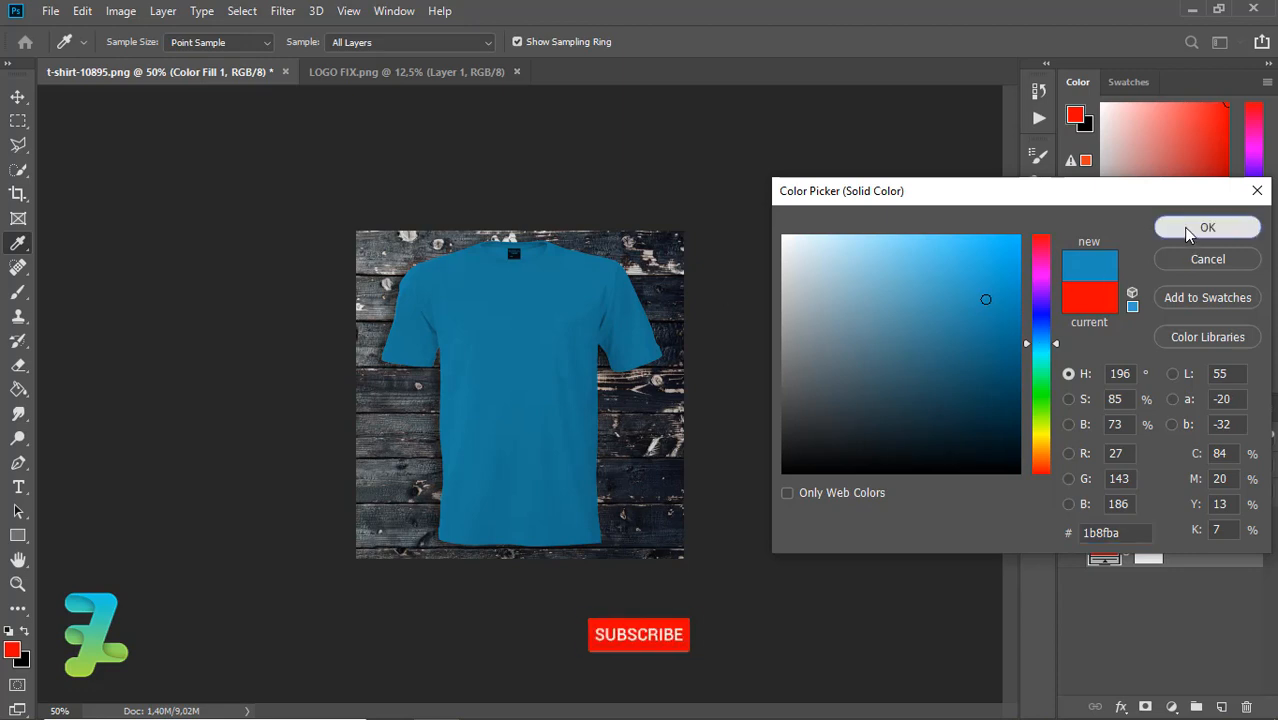
{"action": "key", "text": "v"}
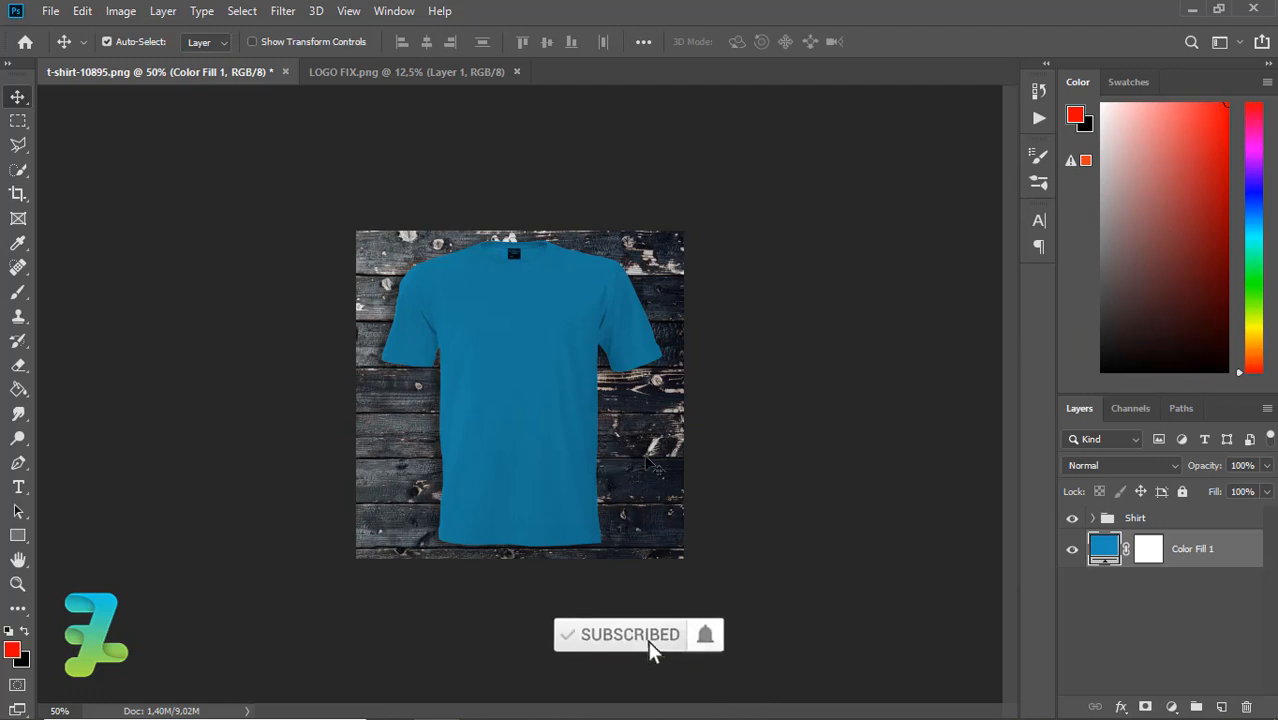
Recolour the Color Fill 1 layer to a dark golden yellow.
{"action": "double_click", "coordinate": [1106, 550]}
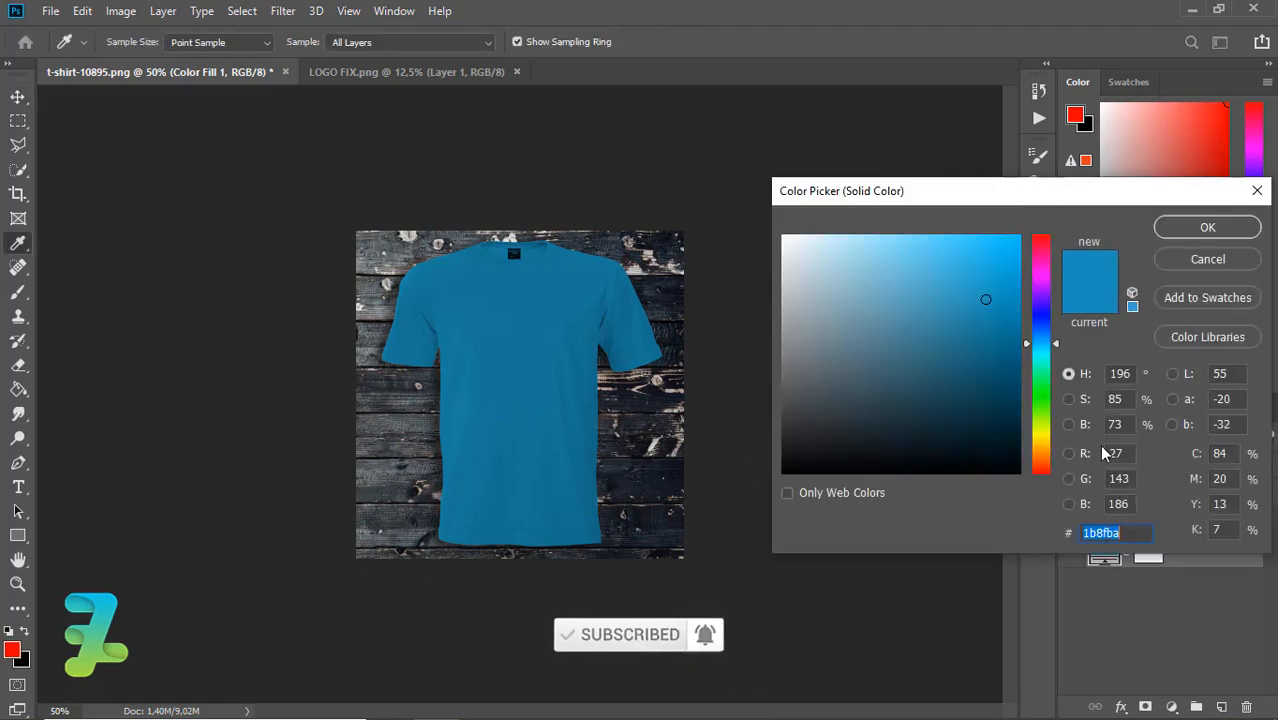
{"action": "left_click", "coordinate": [1040, 433]}
{"action": "mouse_move", "coordinate": [986, 299]}
{"action": "left_mouse_down"}
{"action": "mouse_move", "coordinate": [976, 277]}
{"action": "mouse_move", "coordinate": [994, 312]}
{"action": "left_mouse_up"}
{"action": "left_click_drag", "start_coordinate": [1037, 436], "coordinate": [1039, 441]}
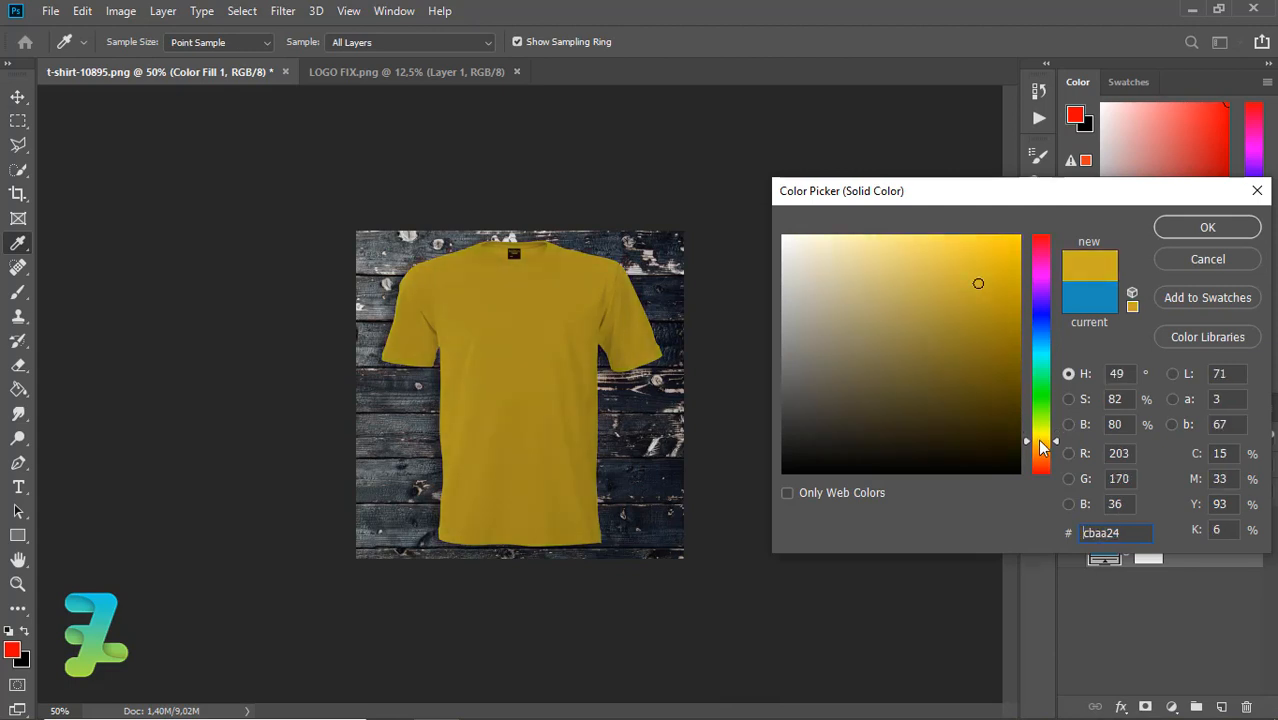
{"action": "mouse_move", "coordinate": [974, 336]}
{"action": "left_mouse_down"}
{"action": "mouse_move", "coordinate": [981, 274]}
{"action": "mouse_move", "coordinate": [967, 268]}
{"action": "mouse_move", "coordinate": [988, 277]}
{"action": "mouse_move", "coordinate": [978, 287]}
{"action": "mouse_move", "coordinate": [1006, 280]}
{"action": "mouse_move", "coordinate": [996, 285]}
{"action": "left_mouse_up"}
{"action": "left_click", "coordinate": [1205, 229]}
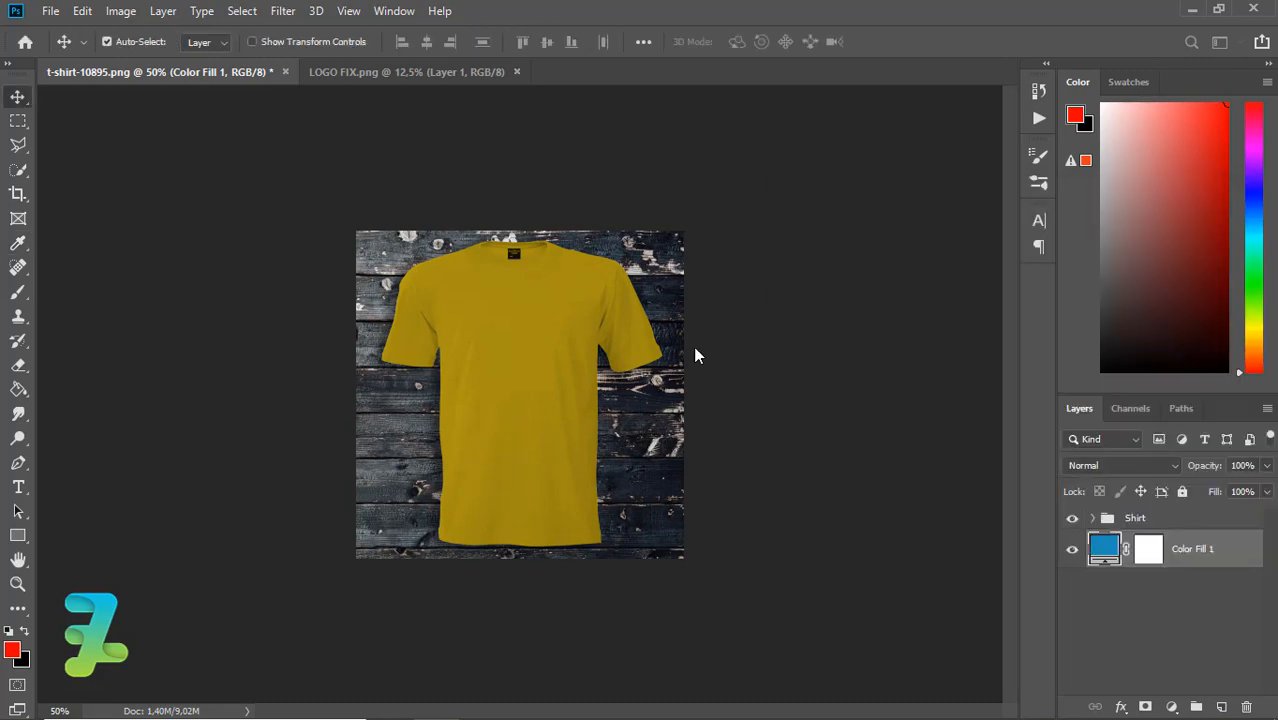
Float the LOGO FIX.png document in its own window, copy its logo layer into the t-shirt document, and close the logo file.
{"action": "left_click", "coordinate": [347, 72]}
{"action": "right_click", "coordinate": [345, 69]}
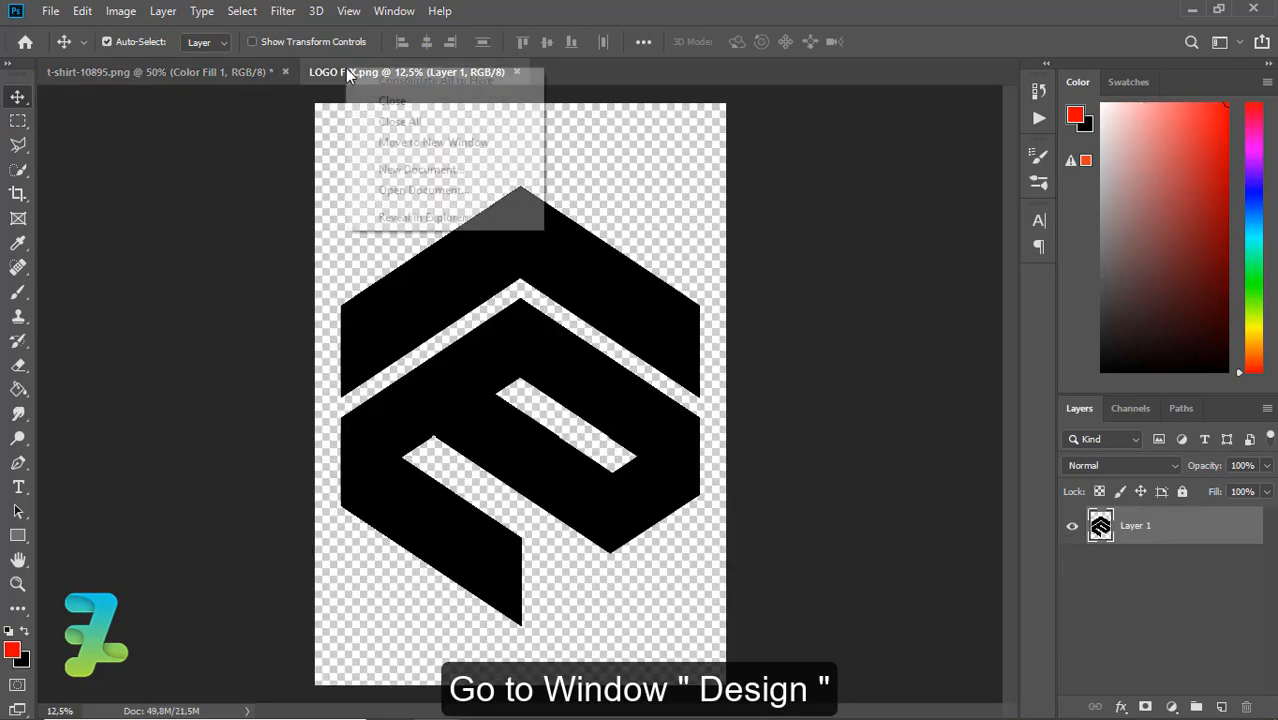
{"action": "left_click", "coordinate": [382, 151]}
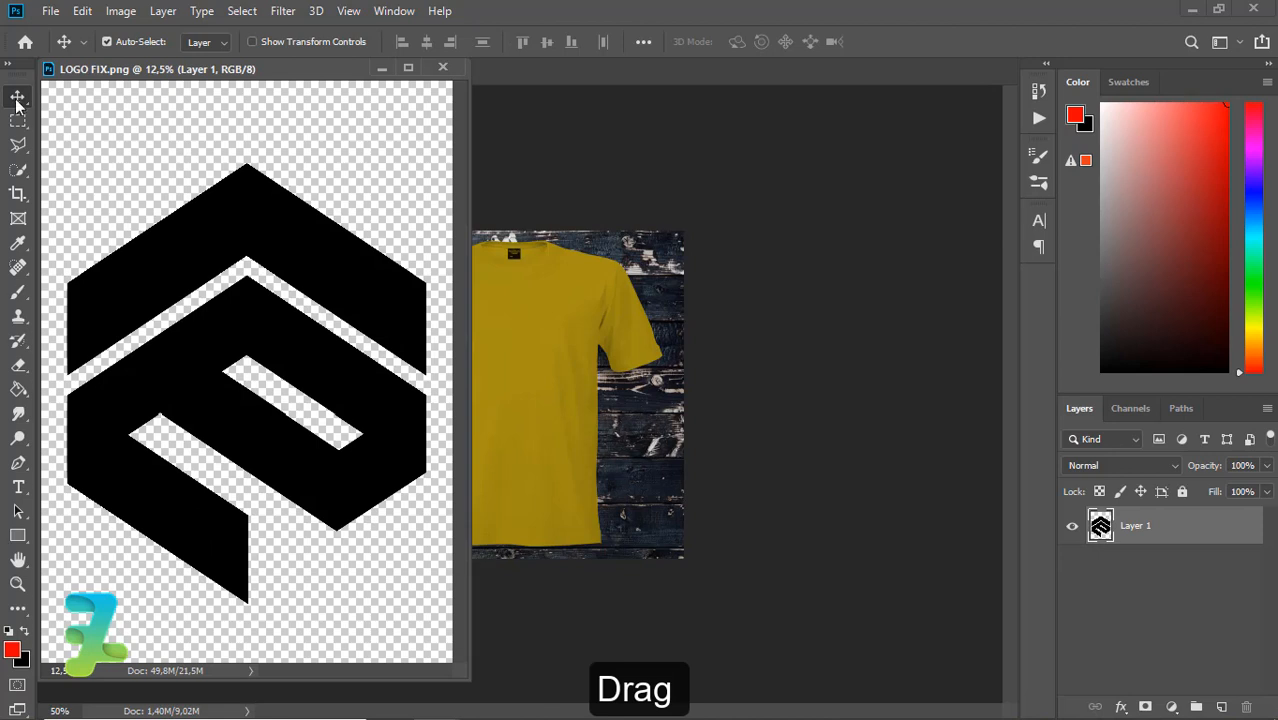
{"action": "left_click_drag", "start_coordinate": [486, 317], "coordinate": [511, 316]}
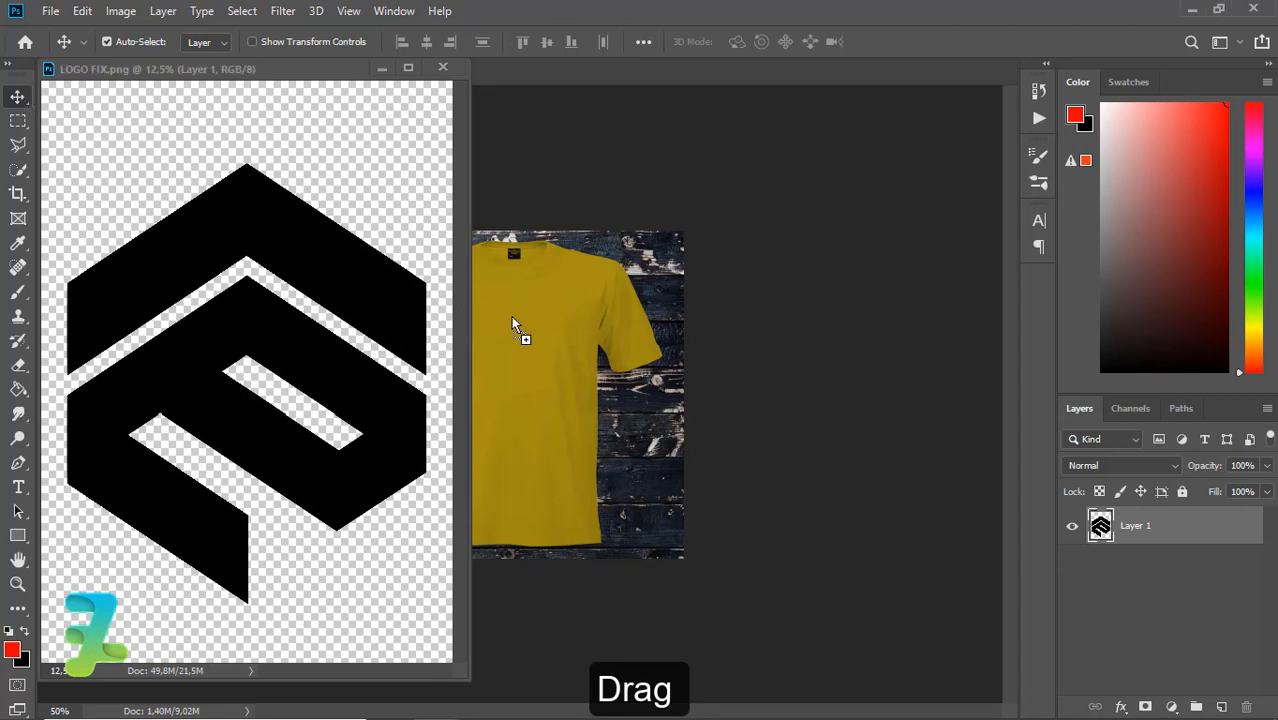
{"action": "left_click", "coordinate": [440, 70]}
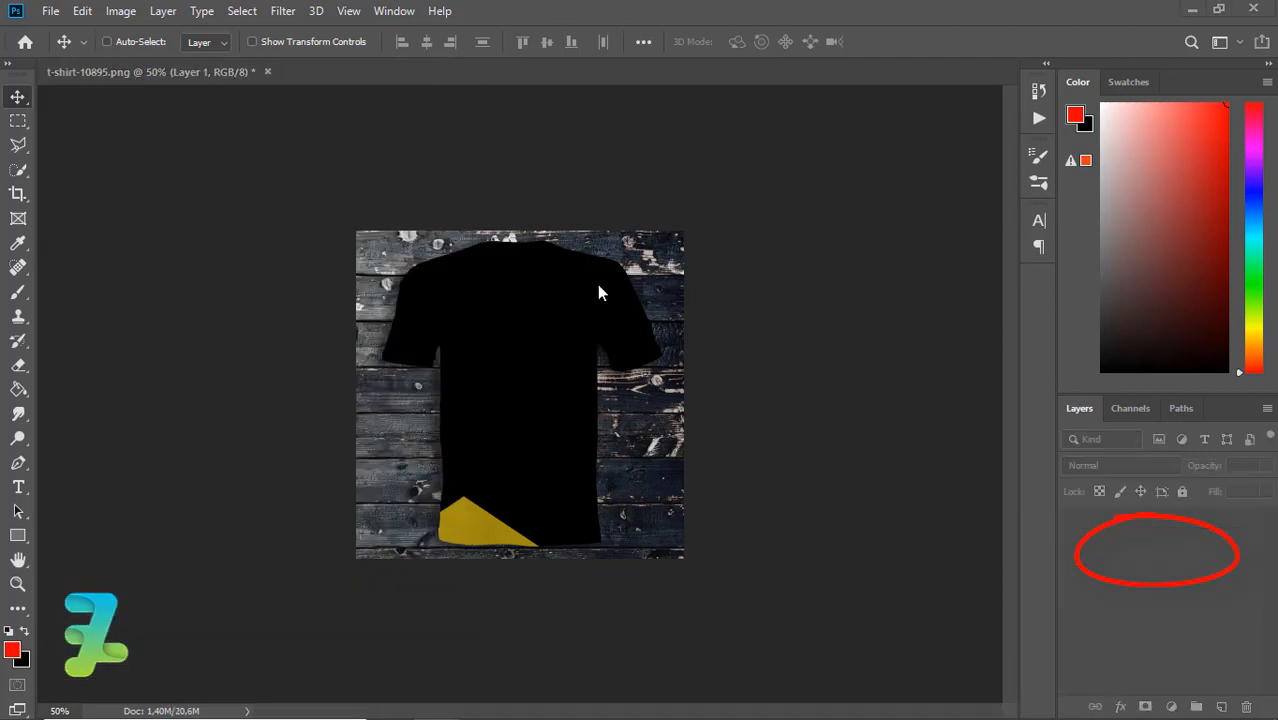
Free-transform the logo layer down to about 10% of its size and centre it on the front of the shirt.
{"action": "key", "text": "ctrl+t"}
{"action": "key", "text": "ctrl+minus"}
{"action": "key", "text": "ctrl+minus"}
{"action": "key", "text": "ctrl+minus"}
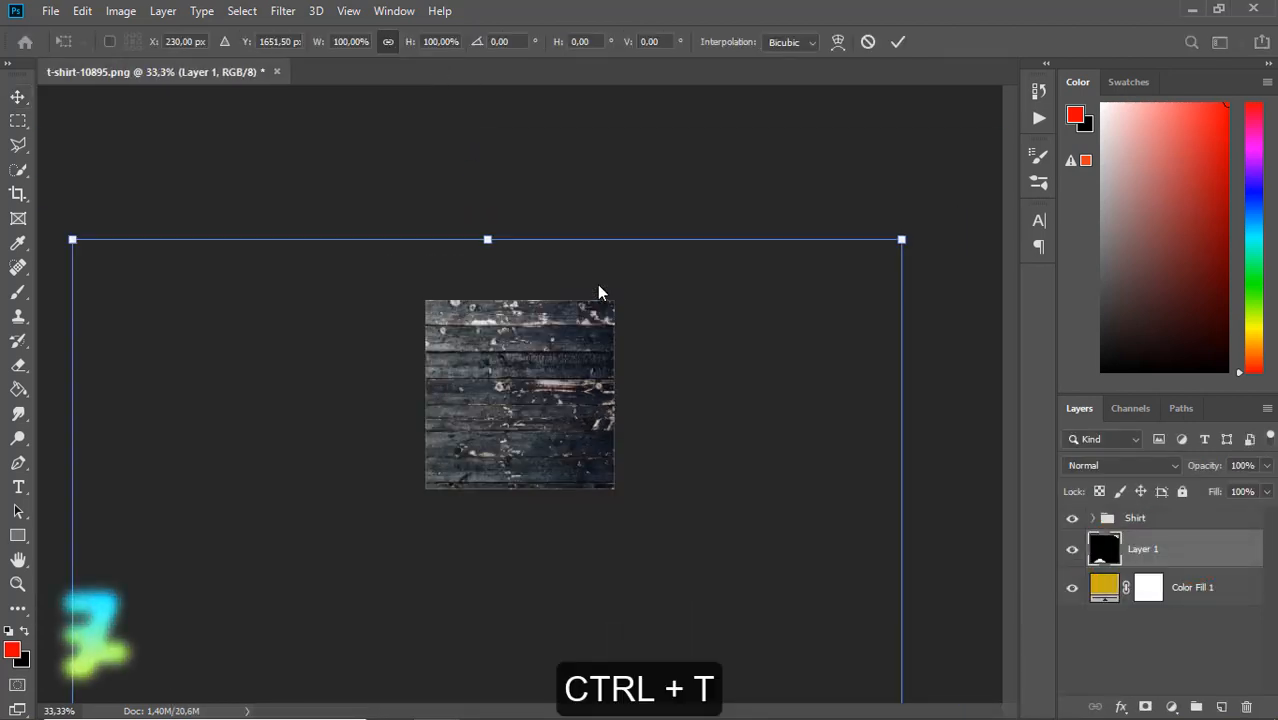
{"action": "key", "text": "ctrl+minus"}
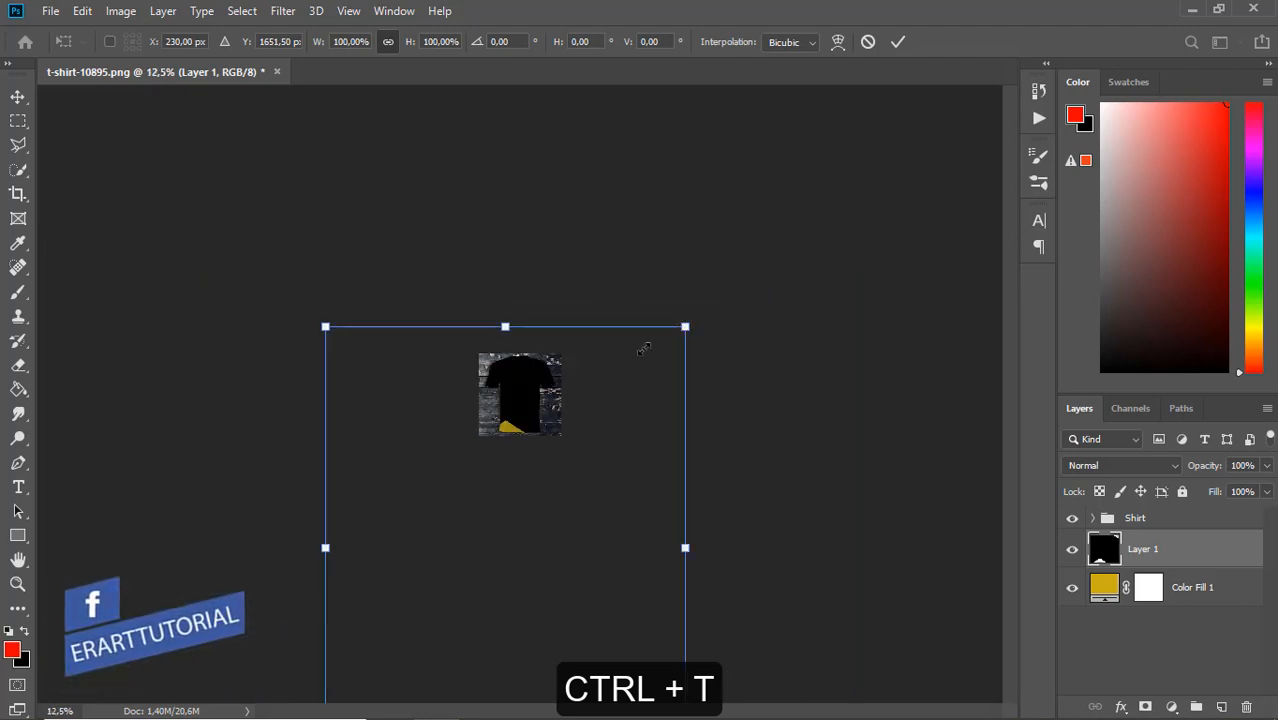
{"action": "left_click_drag", "start_coordinate": [644, 347], "coordinate": [521, 469]}
{"action": "left_click_drag", "start_coordinate": [504, 538], "coordinate": [606, 273]}
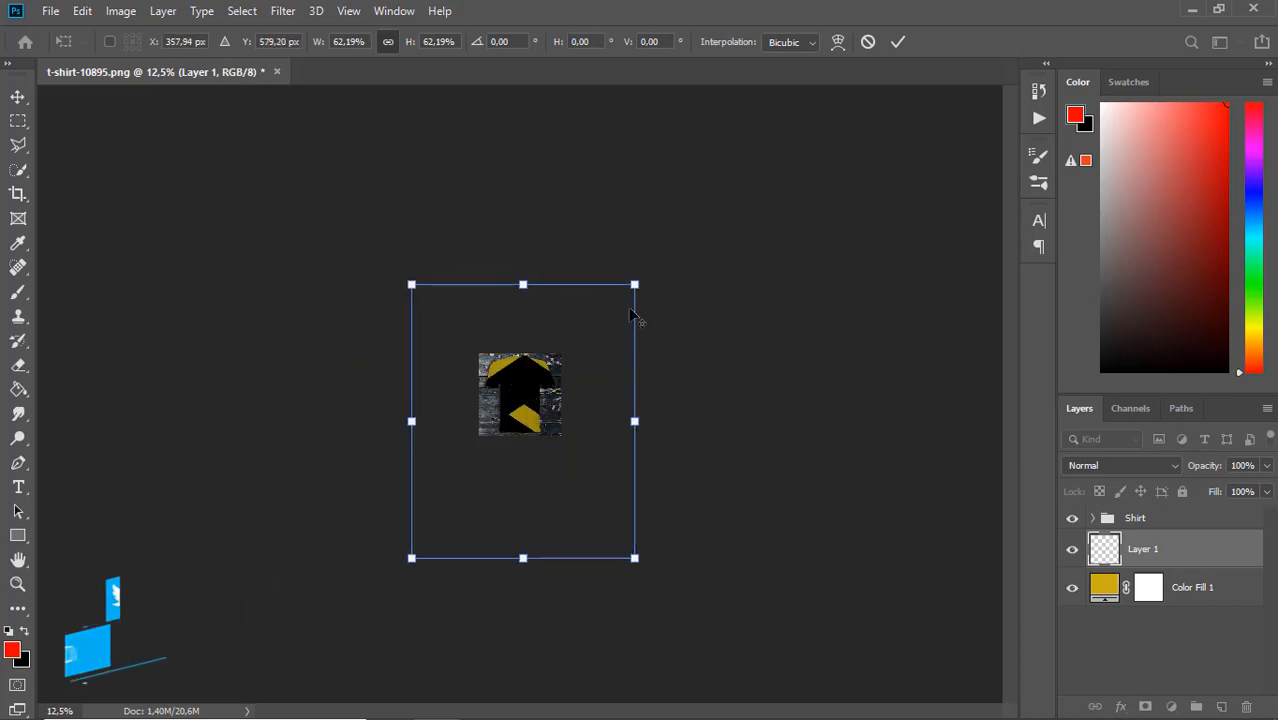
{"action": "left_click_drag", "start_coordinate": [631, 316], "coordinate": [530, 391]}
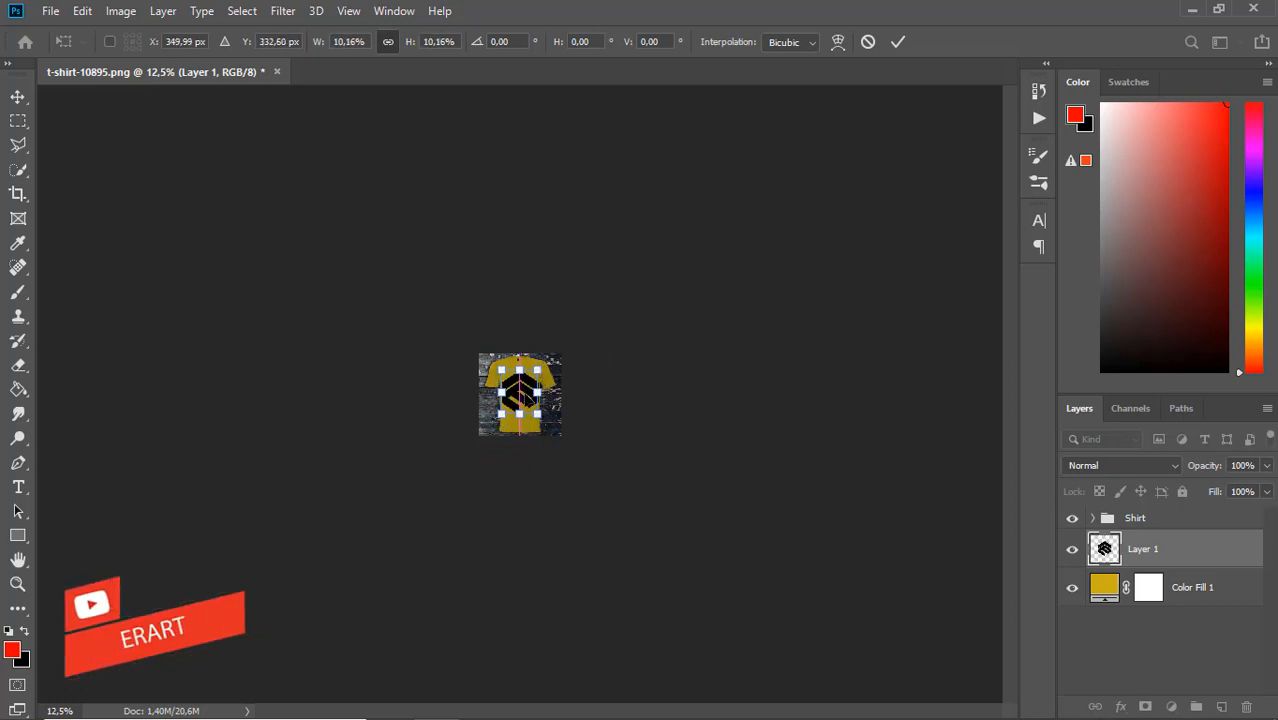
Scale the logo to about 8.9%, apply the transform, and invert the logo from black to white.
{"action": "scroll", "coordinate": [528, 396], "scroll_direction": "up", "scroll_amount": 3}
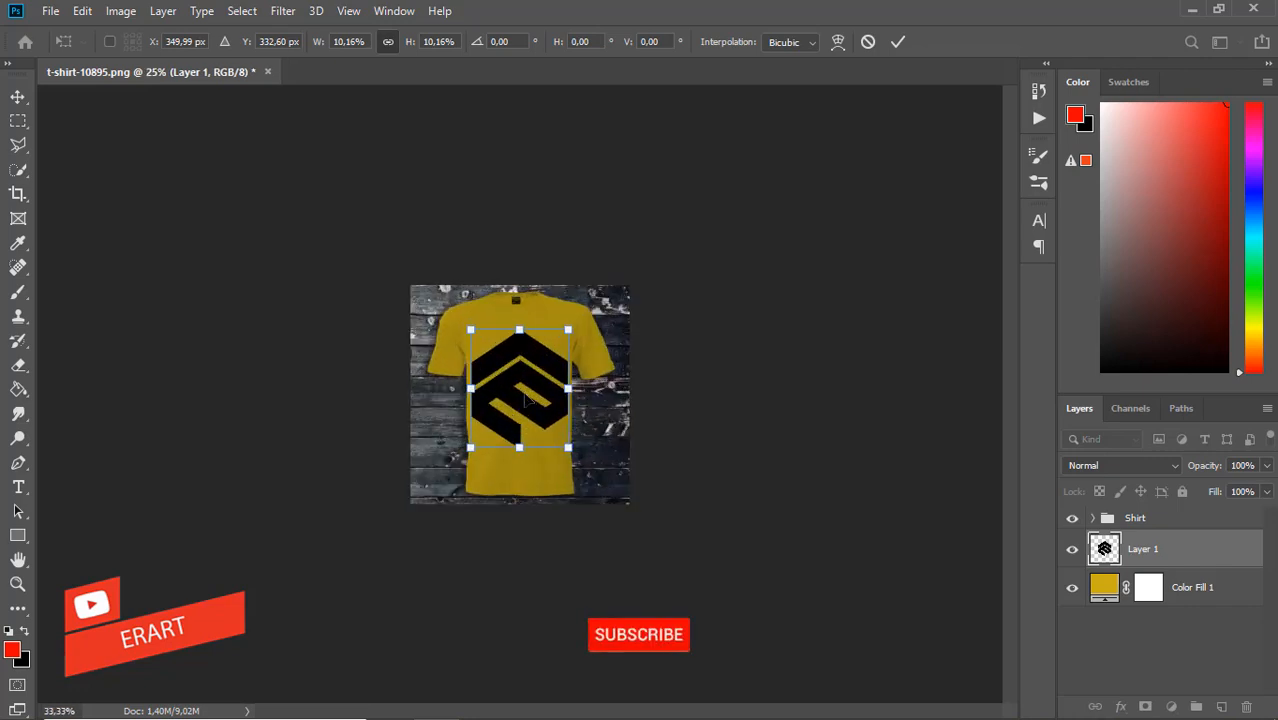
{"action": "scroll", "coordinate": [526, 400], "scroll_direction": "up", "scroll_amount": 2}
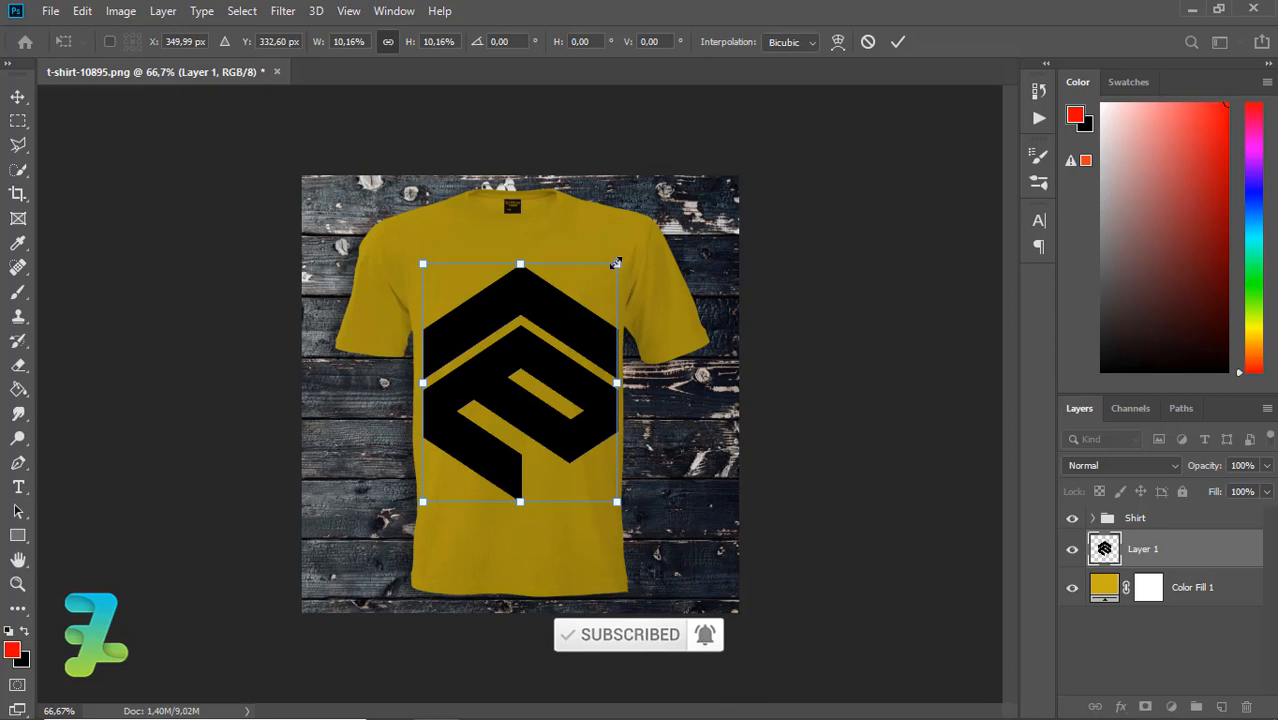
{"action": "left_click_drag", "start_coordinate": [596, 289], "coordinate": [601, 284]}
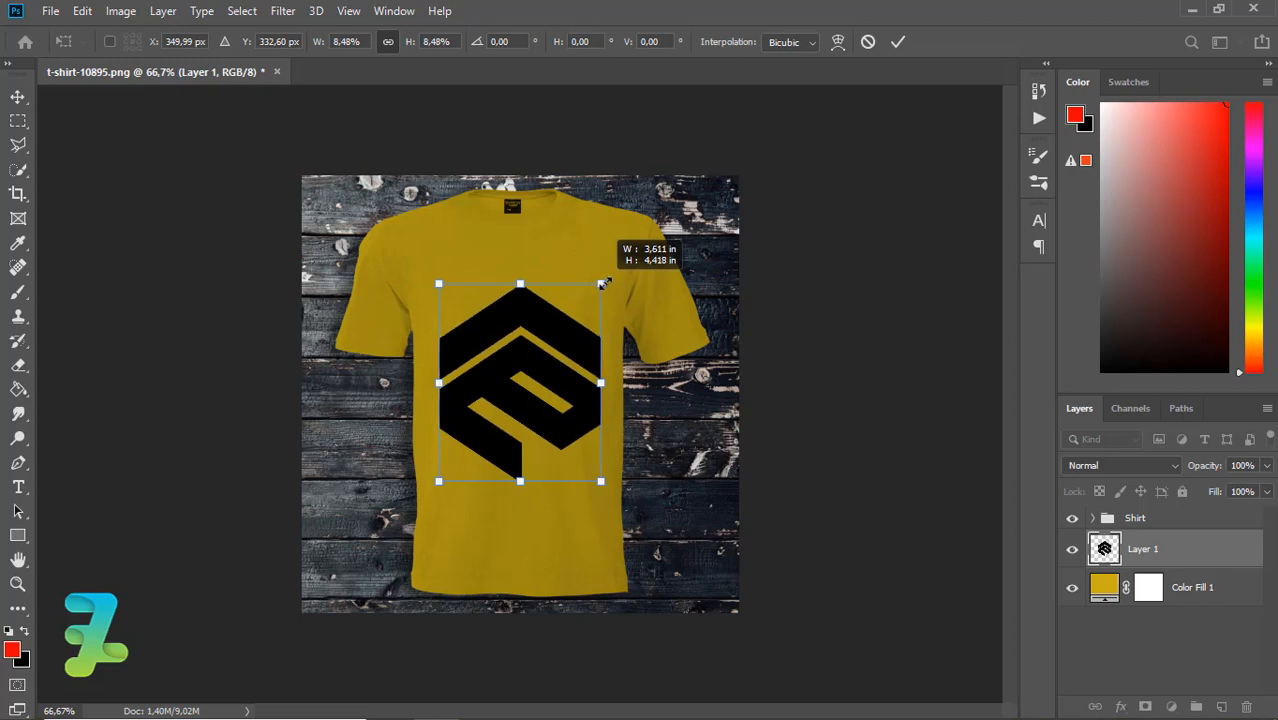
{"action": "left_click_drag", "start_coordinate": [602, 284], "coordinate": [608, 281]}
{"action": "key", "text": "Return"}
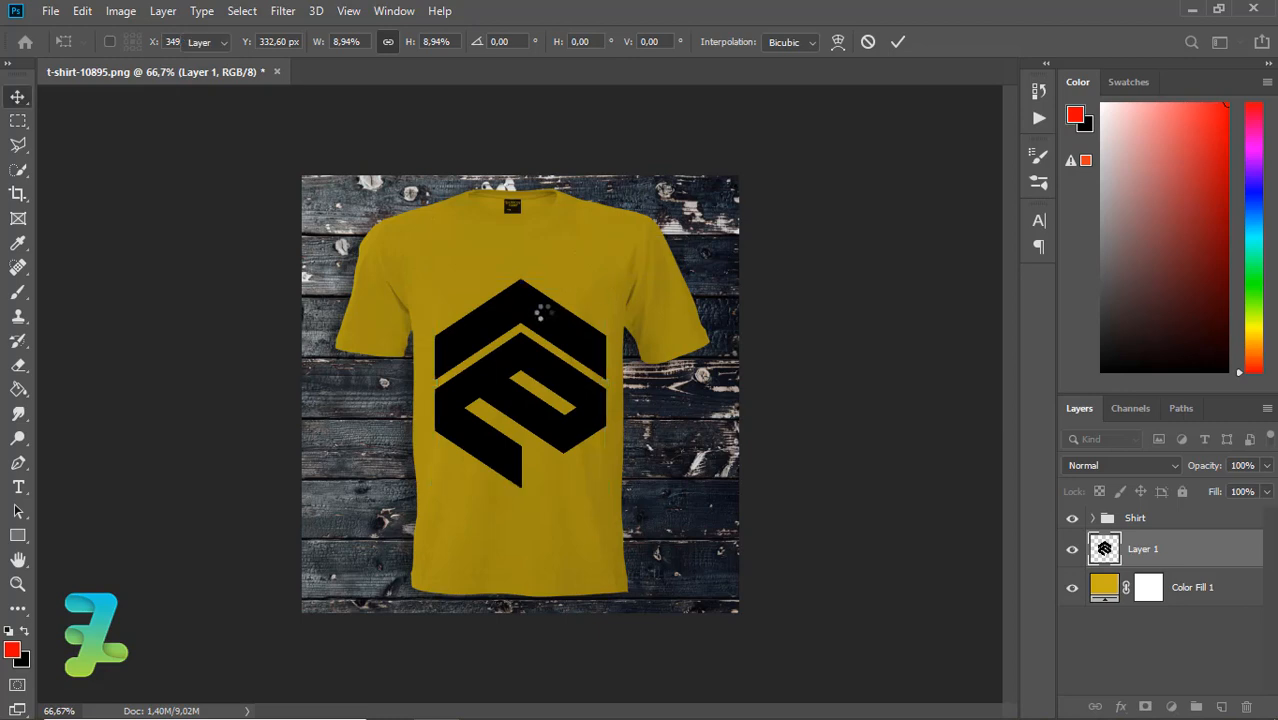
{"action": "key", "text": "ctrl"}
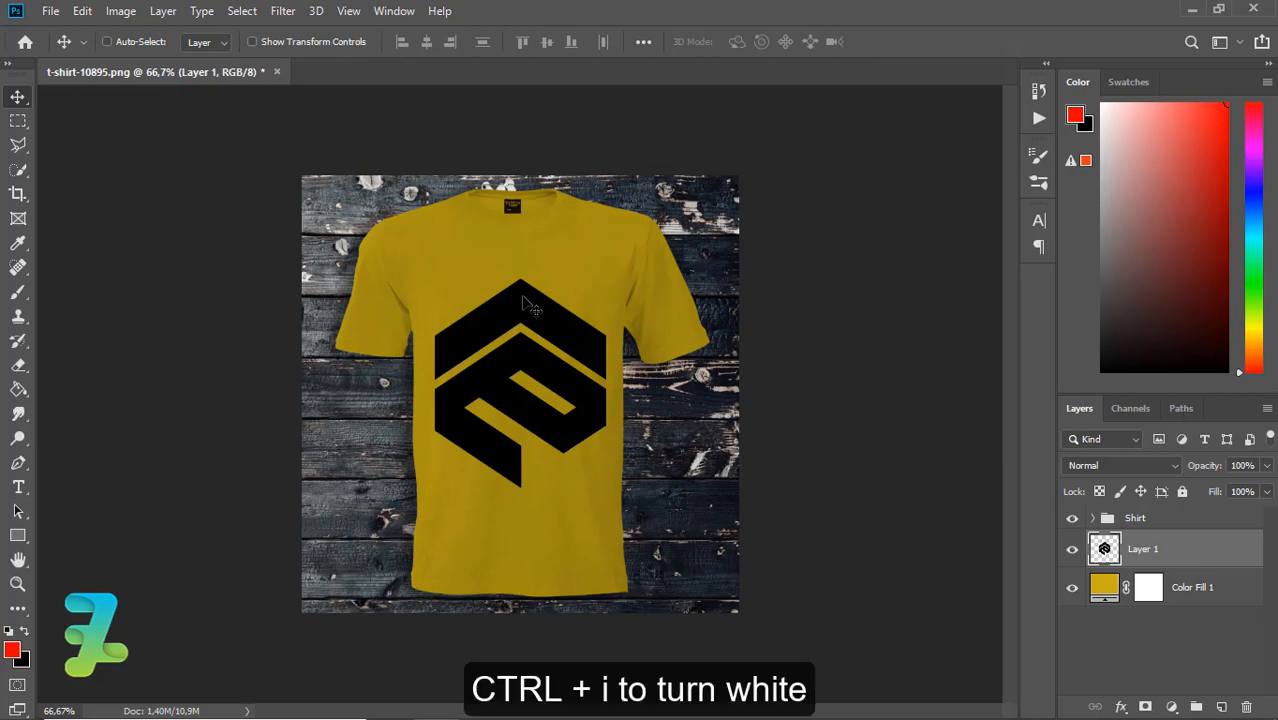
{"action": "key", "text": "ctrl+i"}
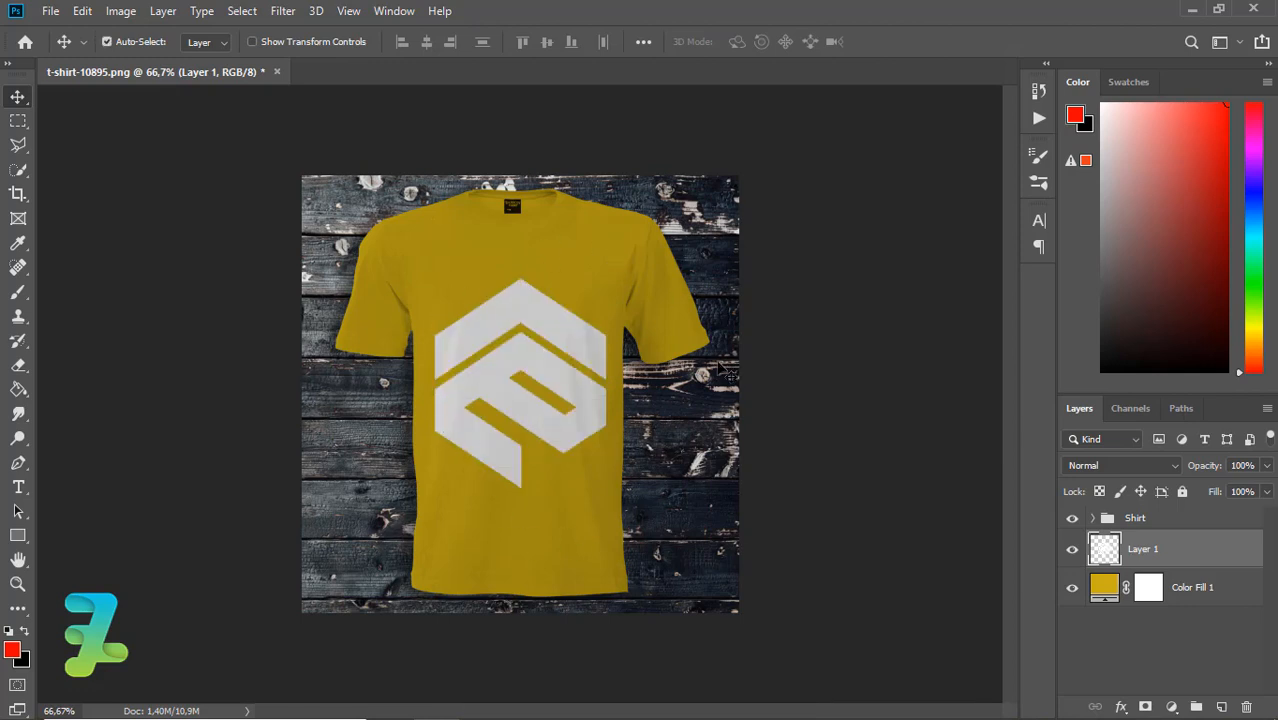